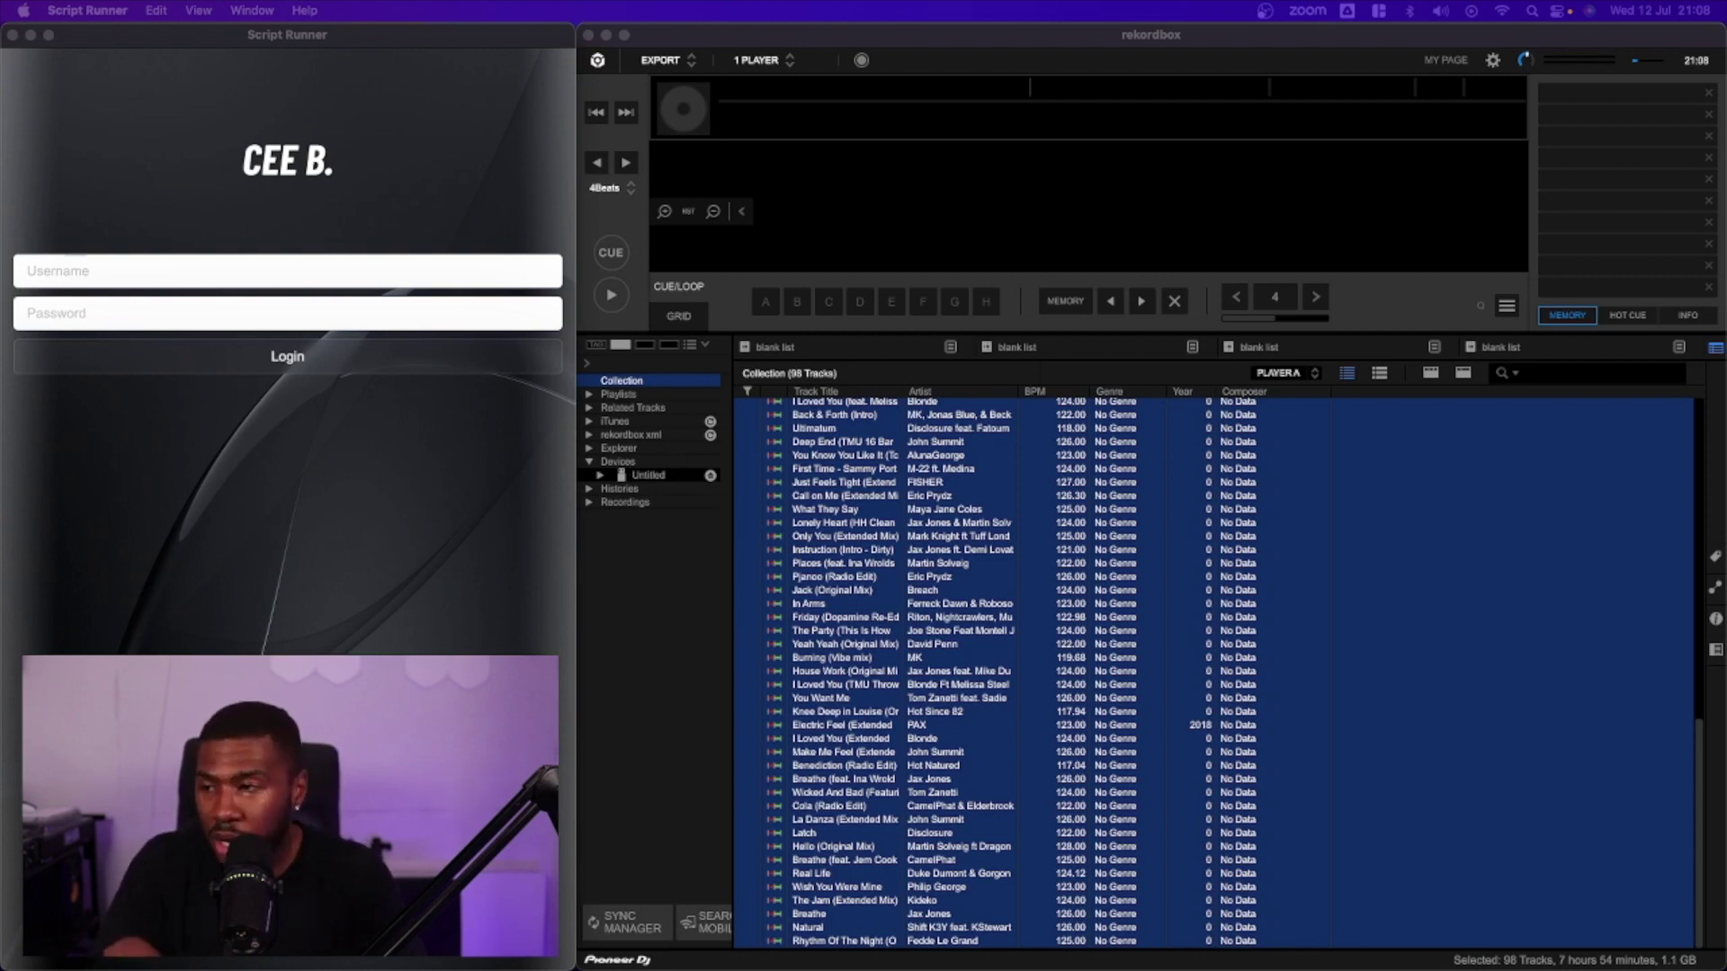
# Step: Return to rekordbox, jump to the first track, and deselect all 98 untagged tracks
pyautogui.click(149, 274)
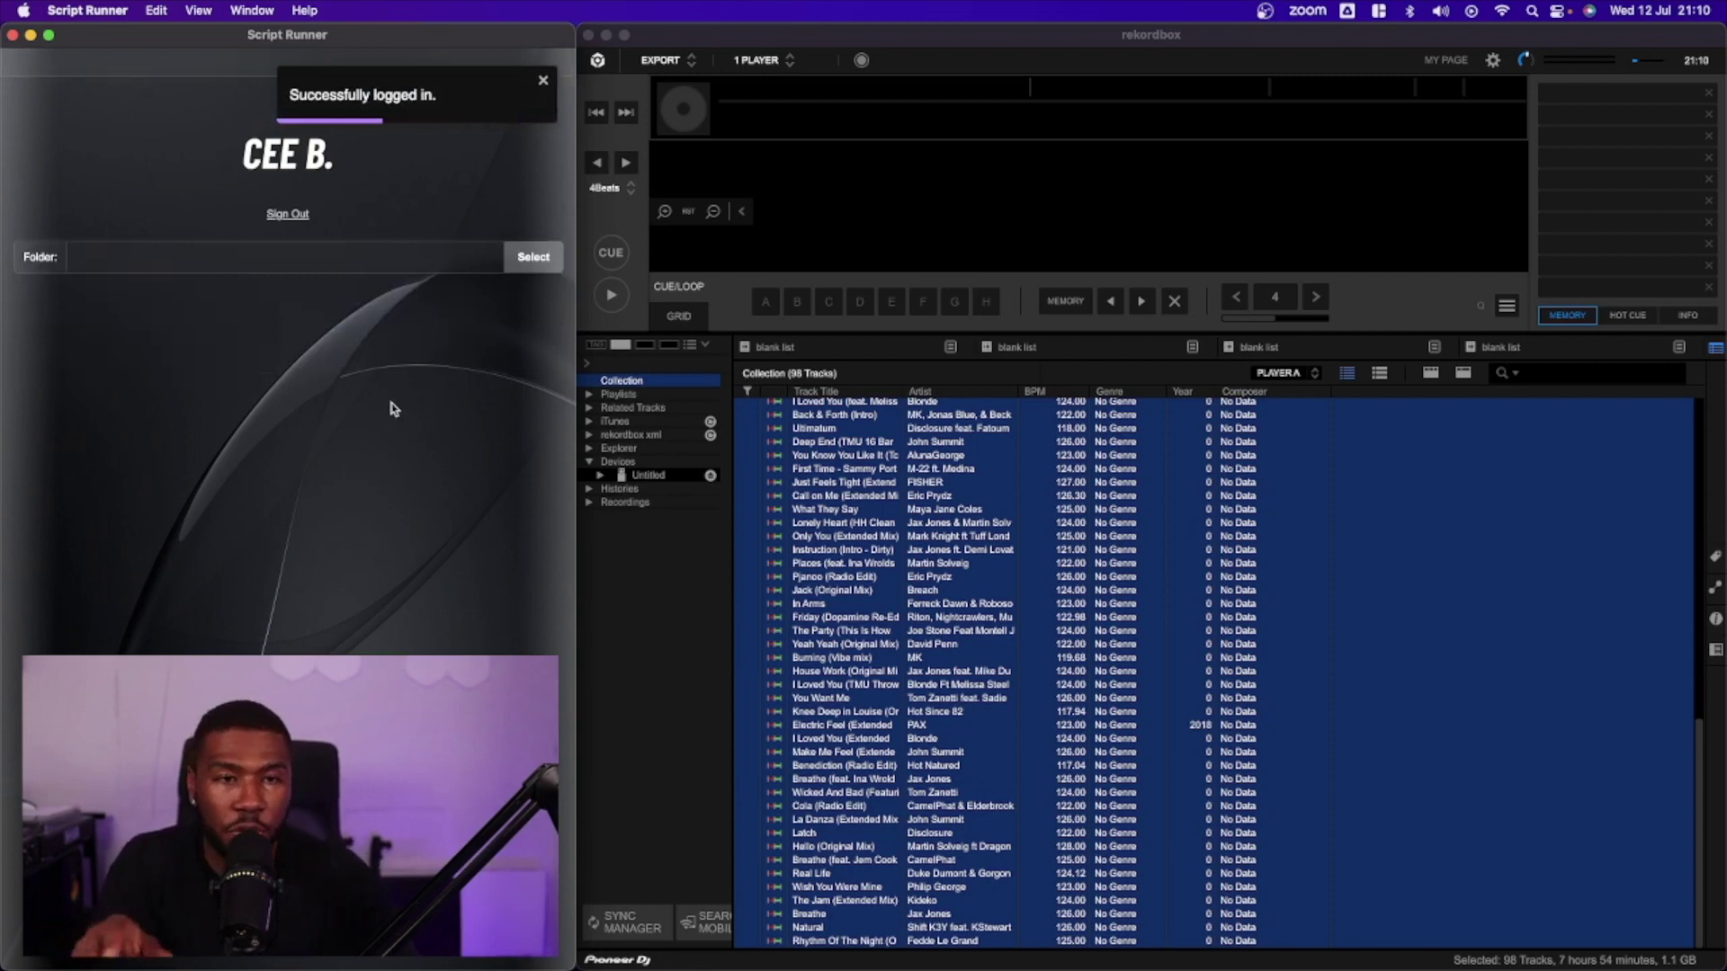
pyautogui.click(648, 578)
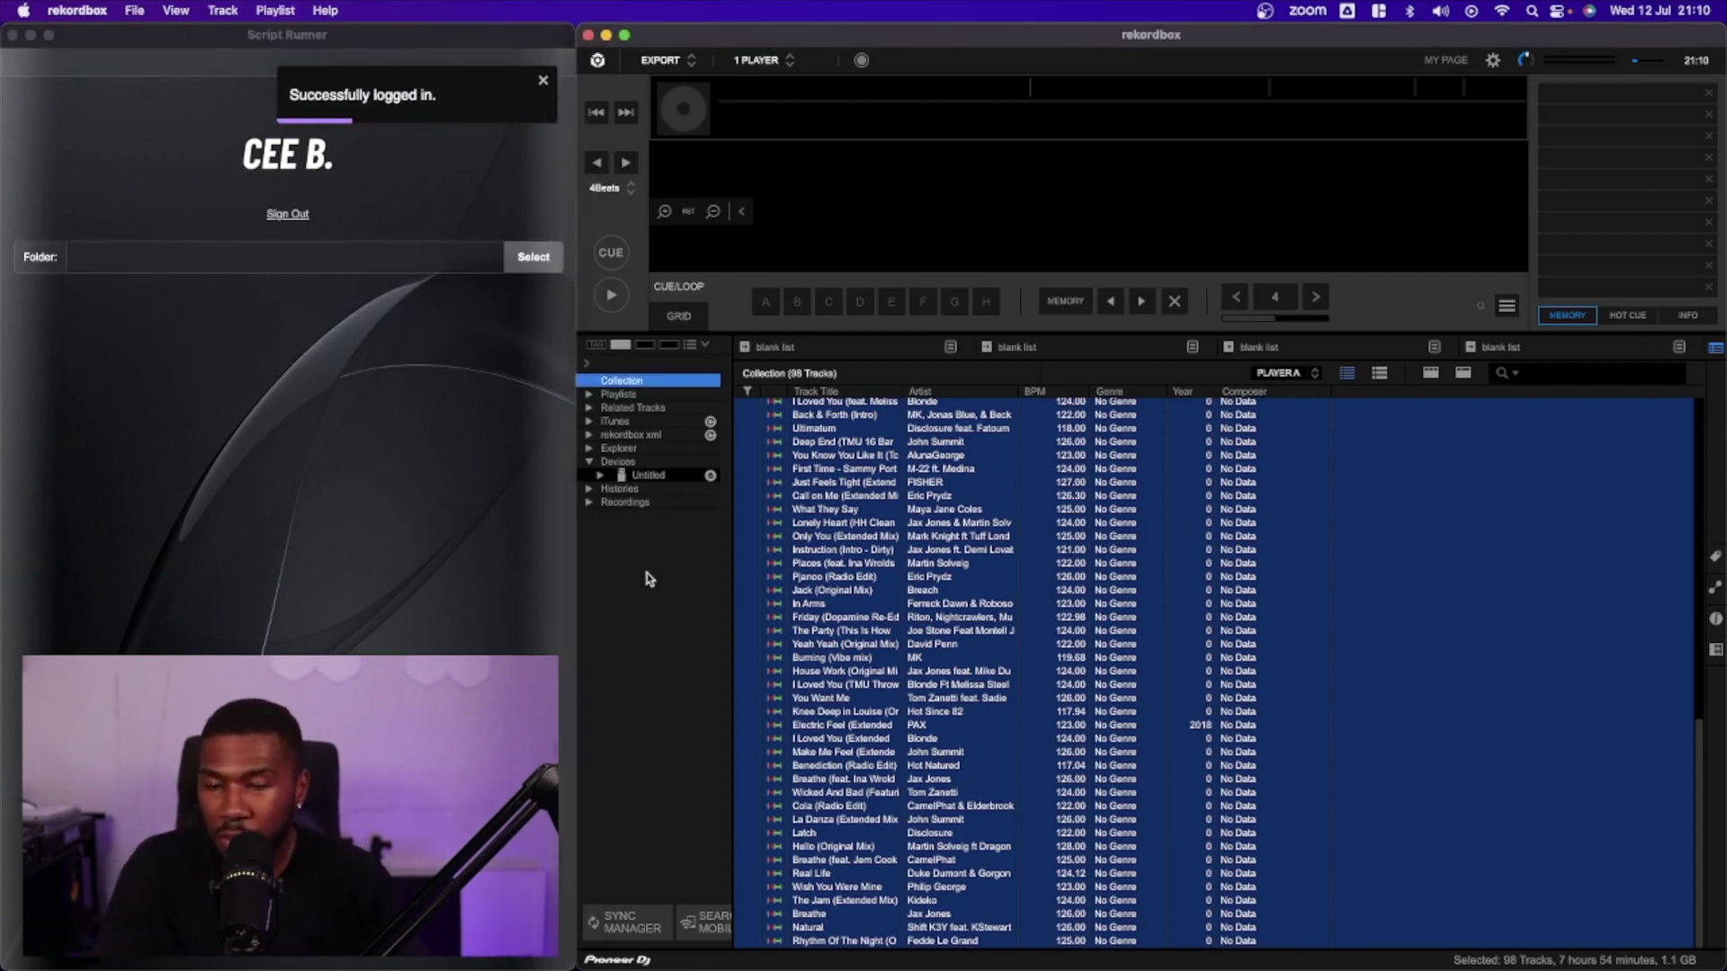
pyautogui.press('Home')
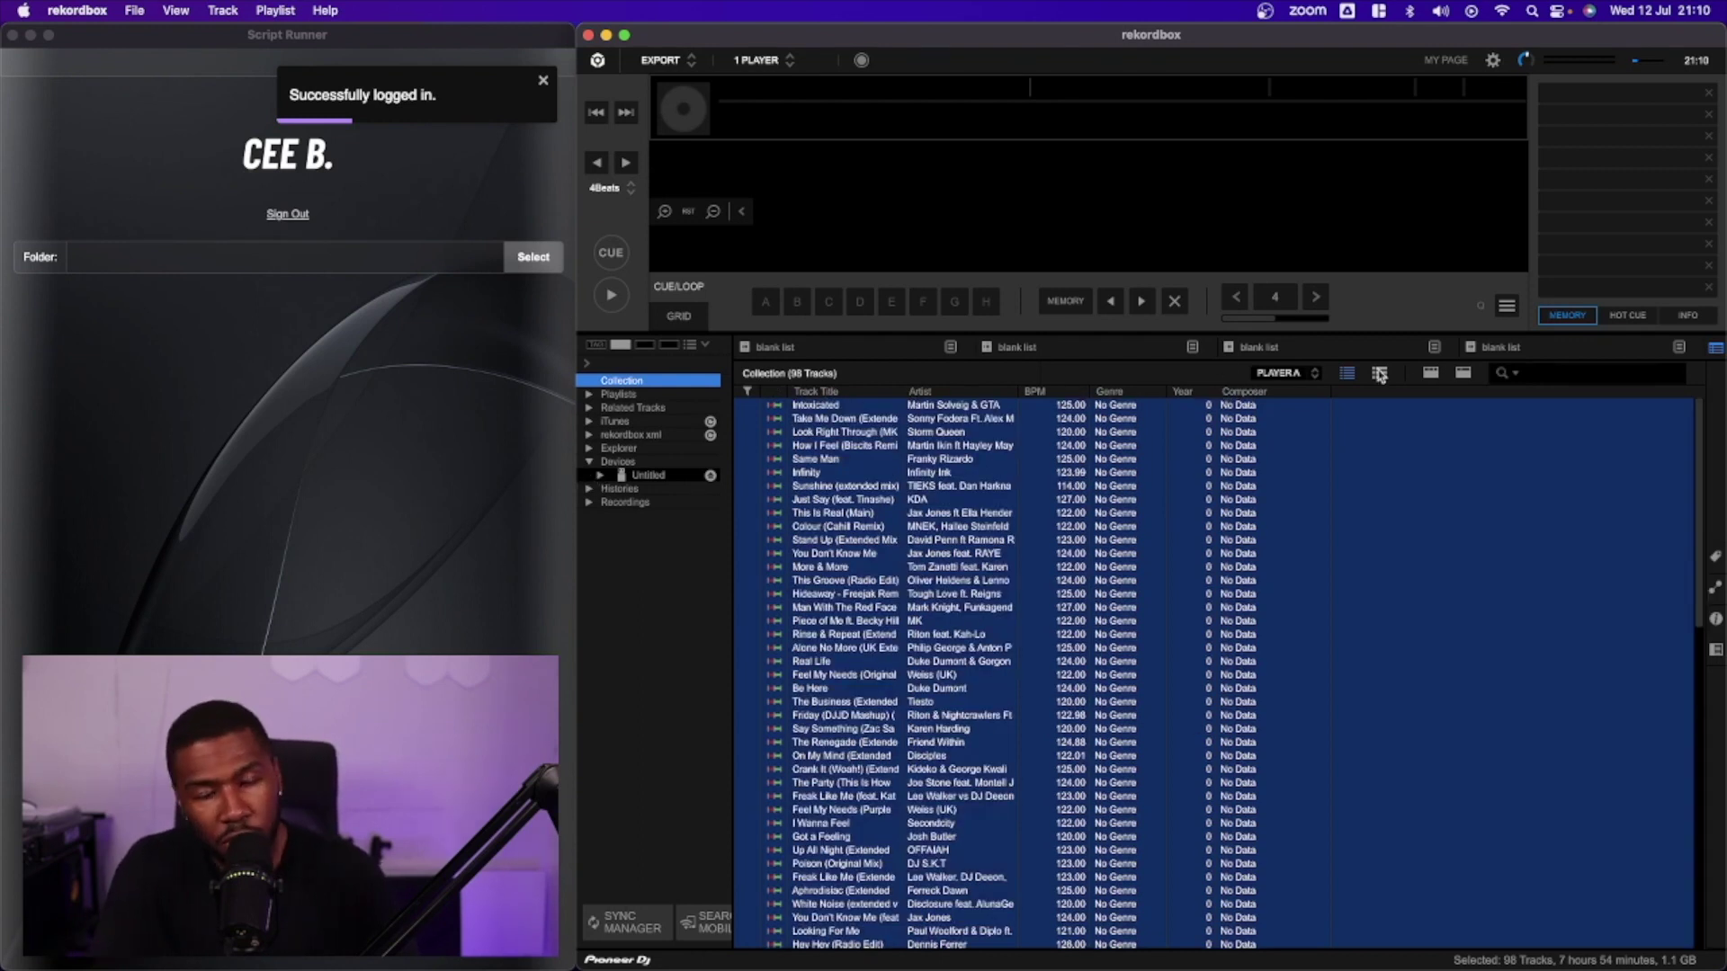
pyautogui.click(1052, 790)
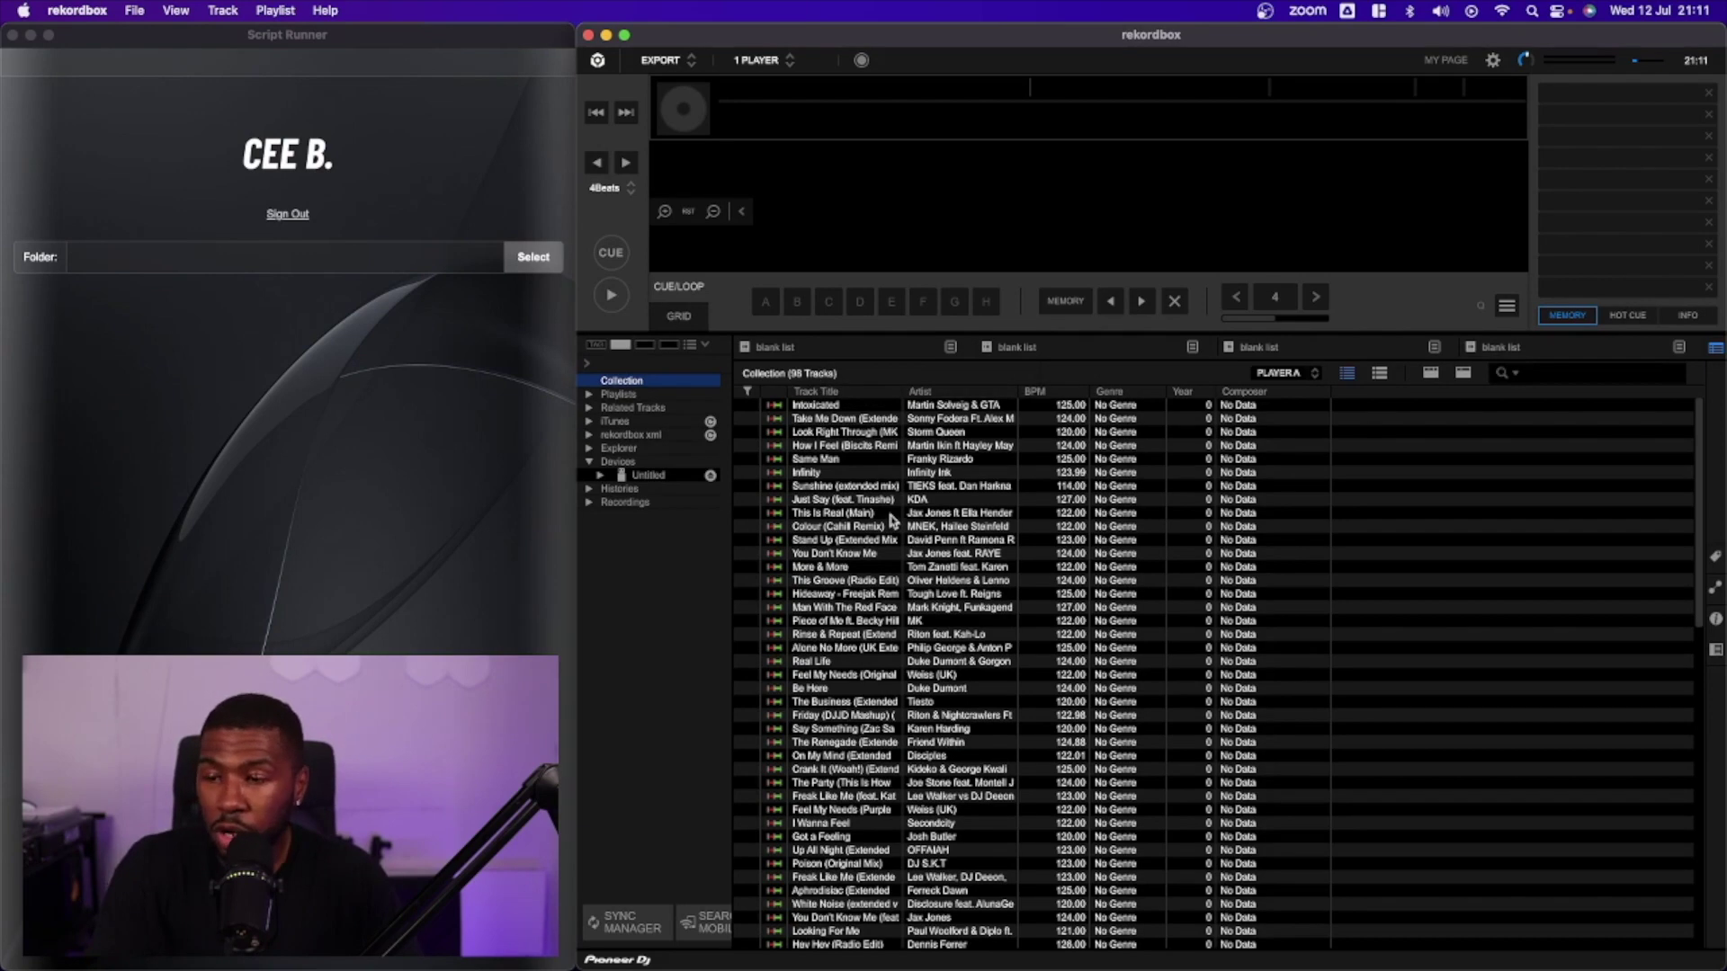
# Step: Check Serato, widen rekordbox's Composer column slightly, and go back to Script Runner
pyautogui.hotkey('ctrl', 'Up')
pyautogui.click(790, 533)
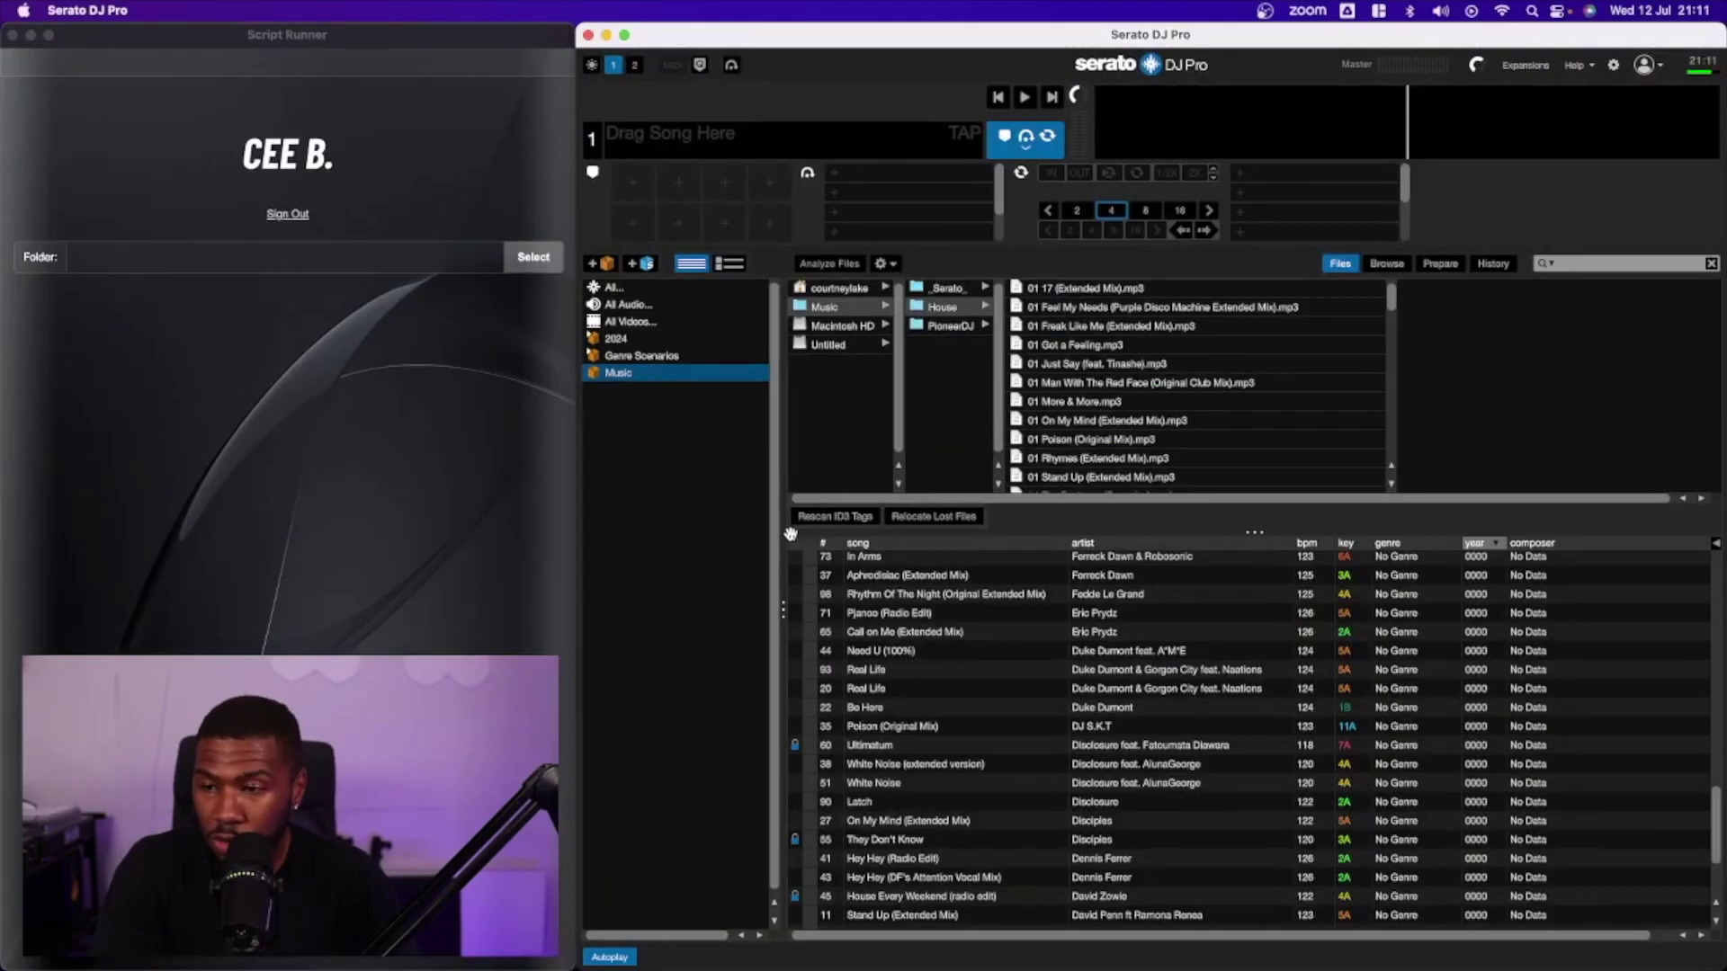
pyautogui.press('super+Tab')
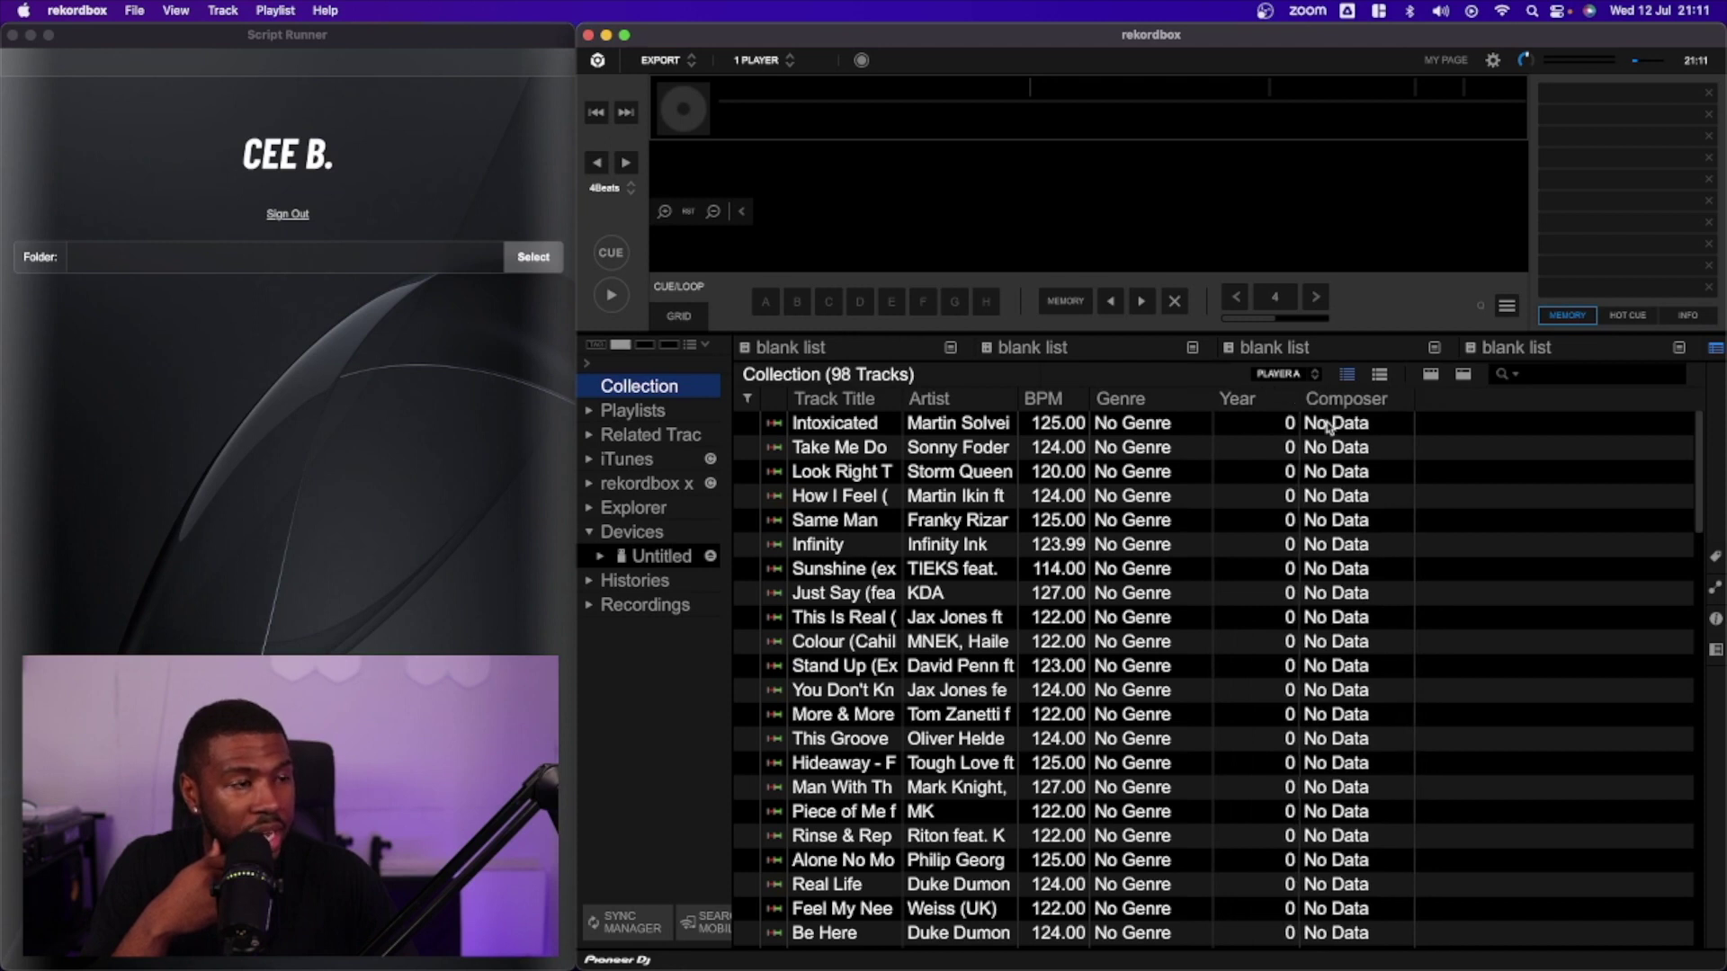
pyautogui.moveTo(1411, 399); pyautogui.dragTo(1419, 399)
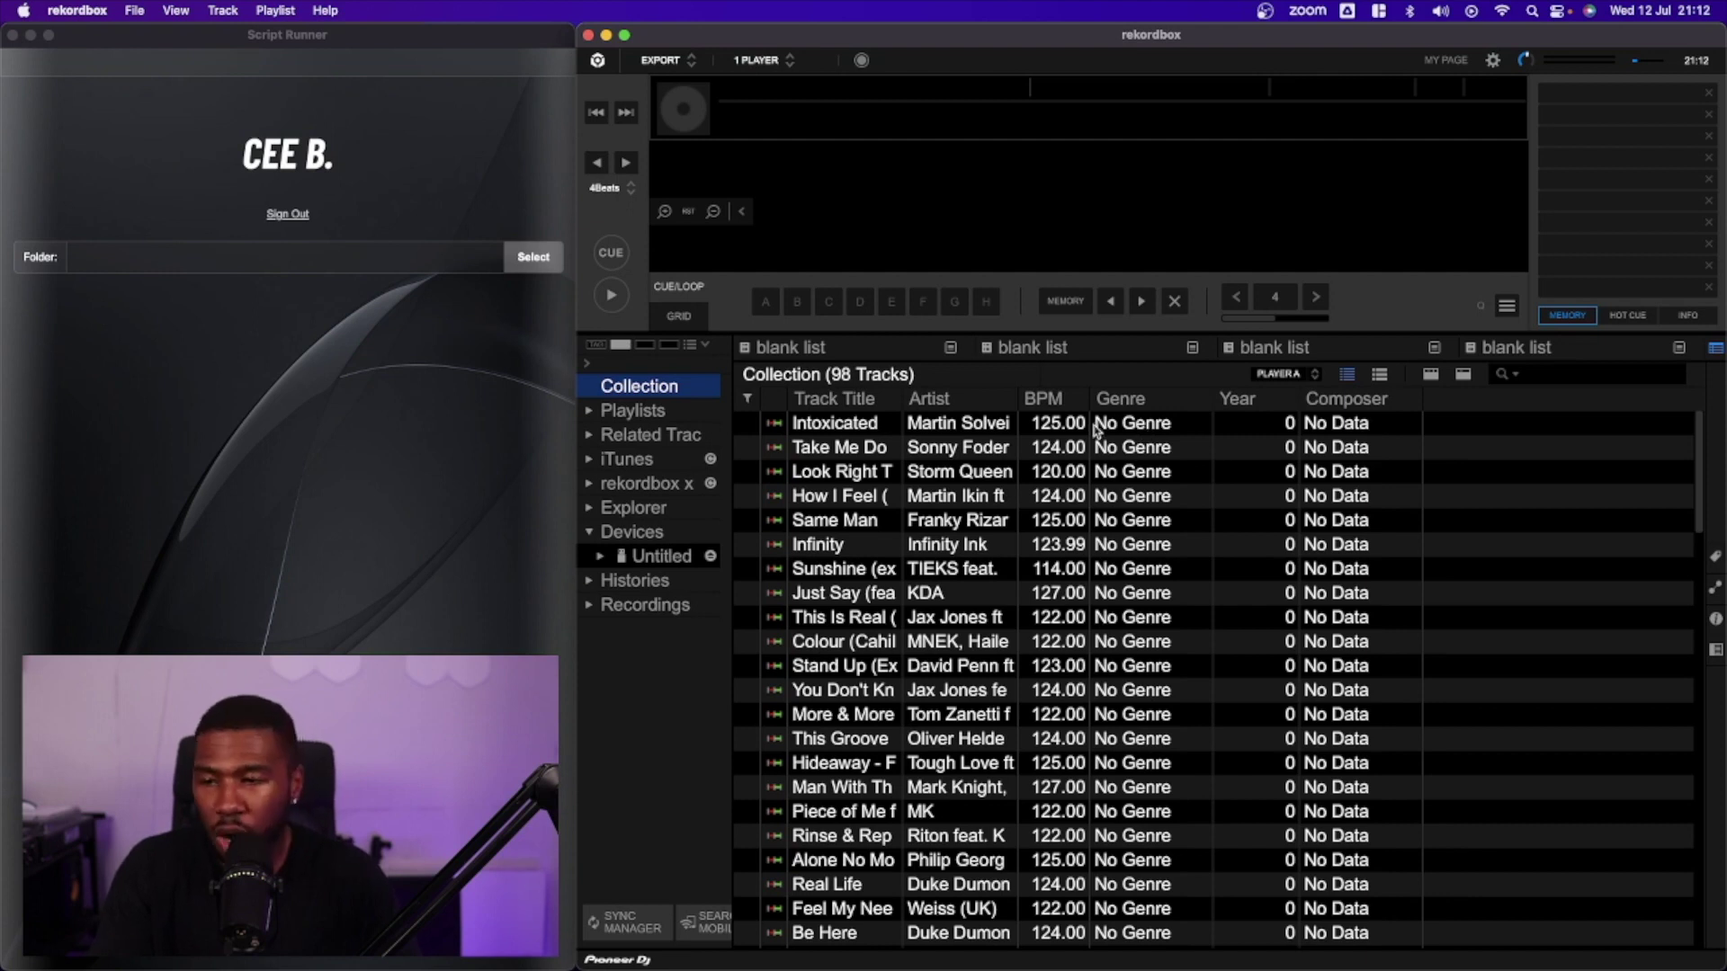
pyautogui.click(524, 259)
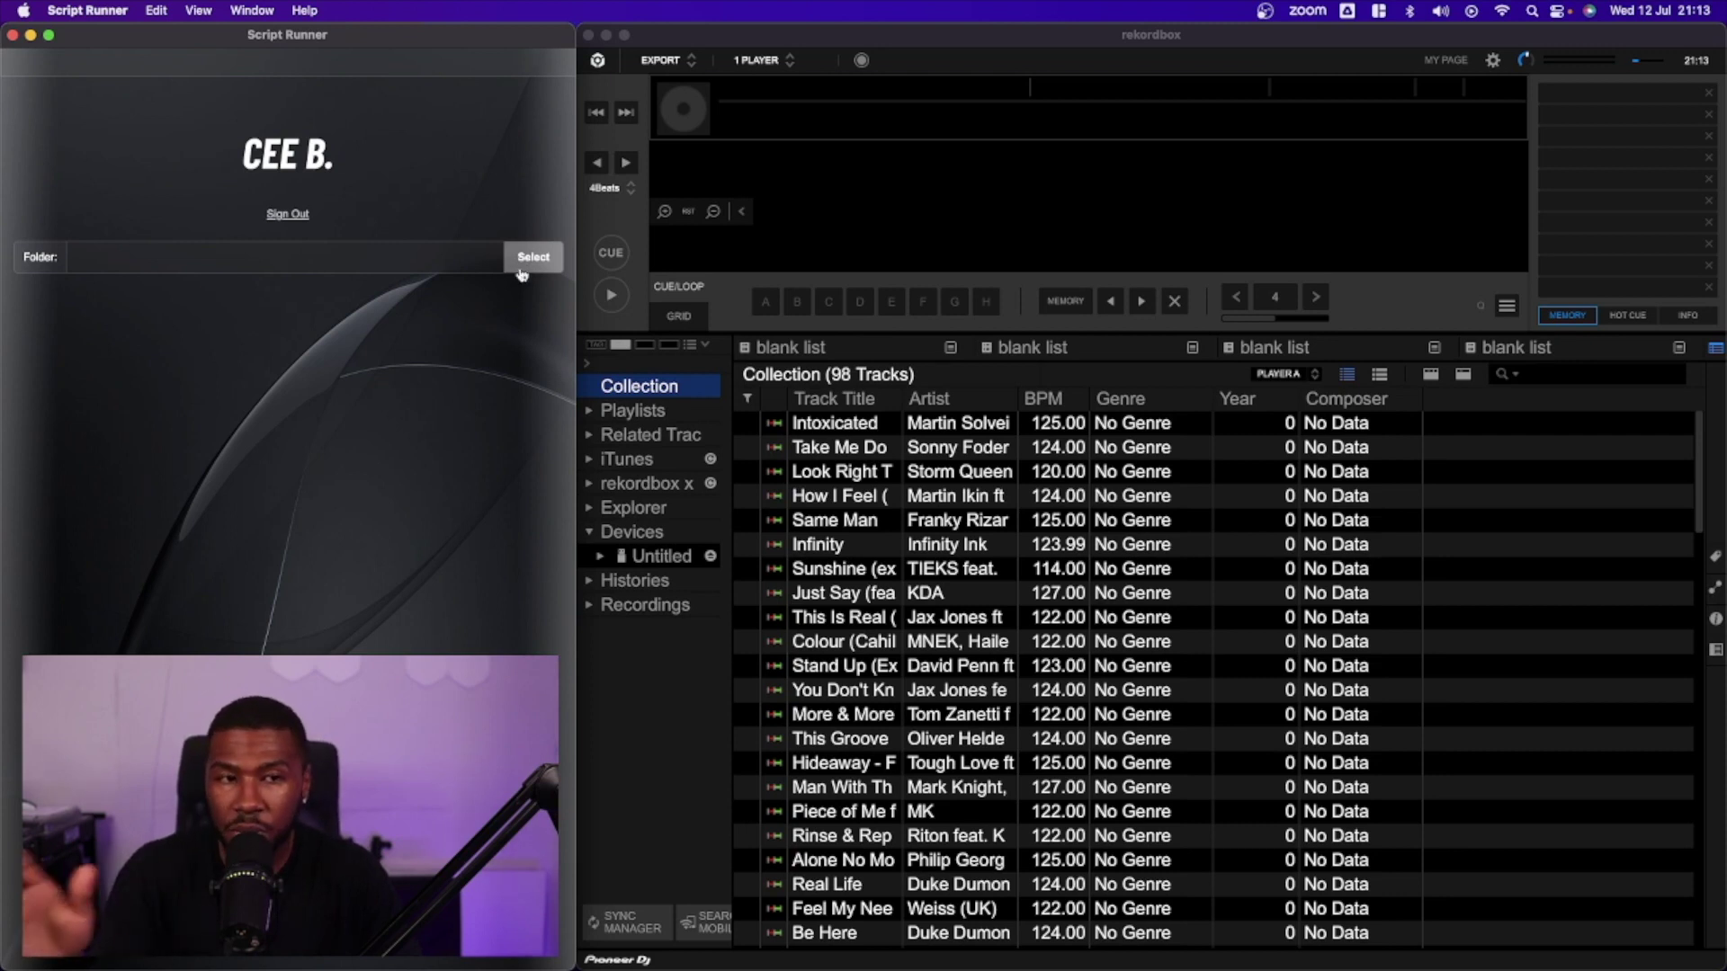
# Step: Set Script Runner's working folder to Music/House
pyautogui.click(520, 269)
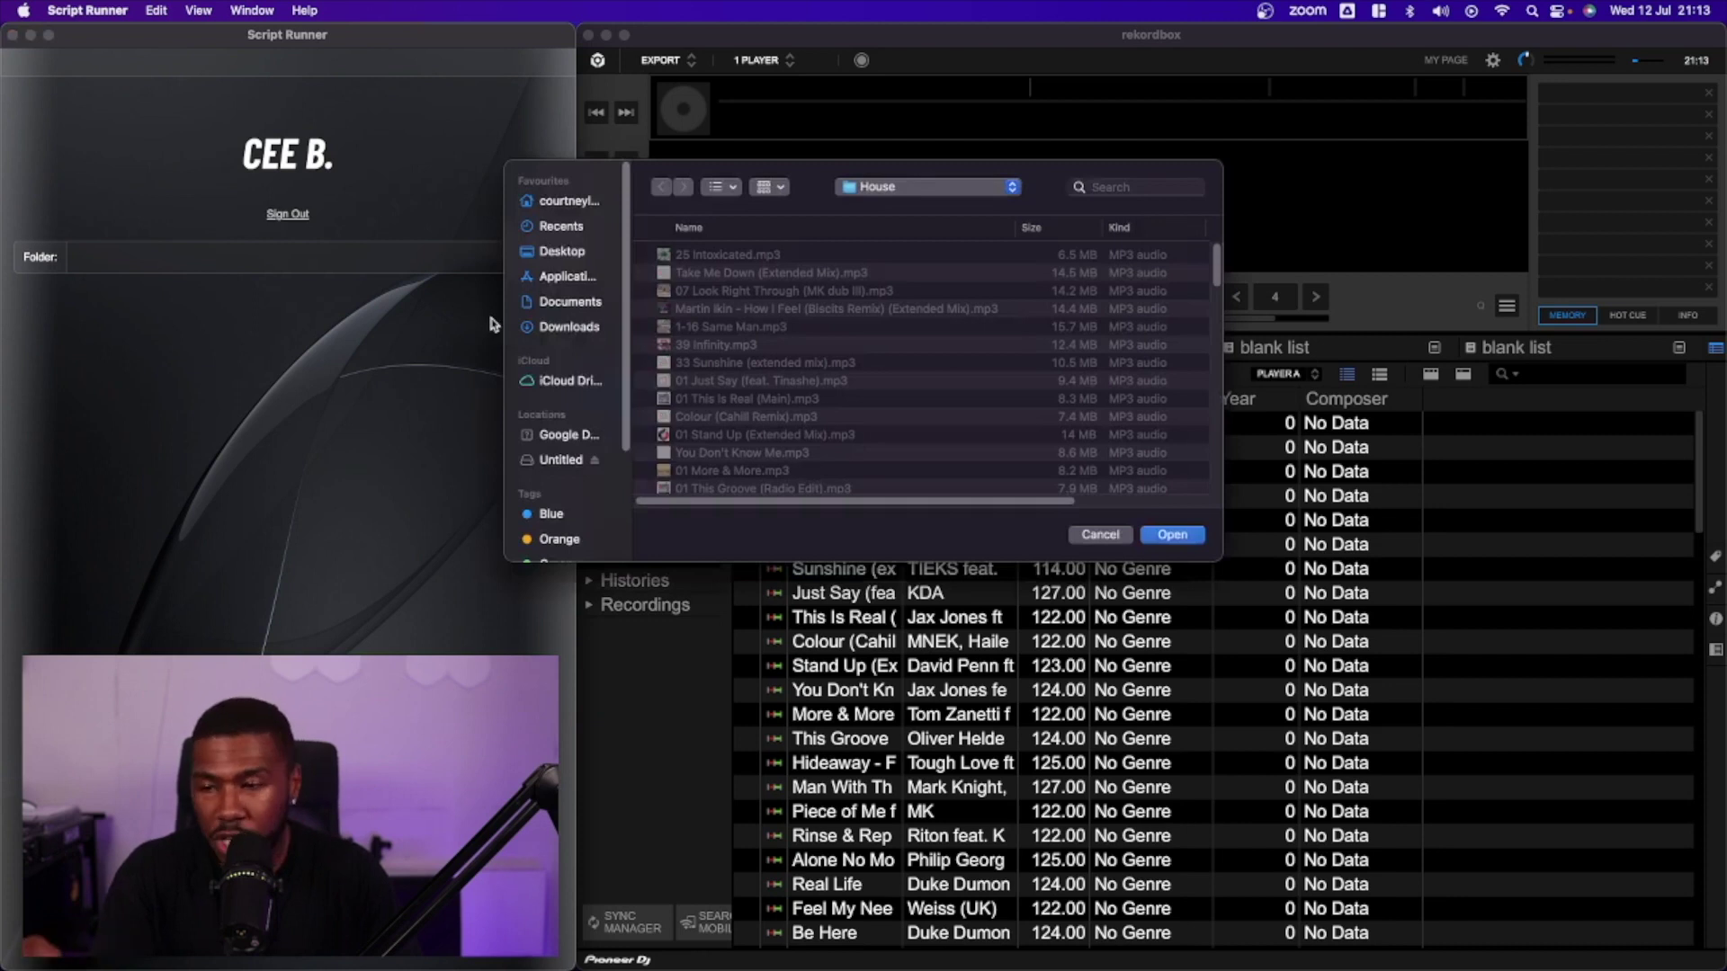
pyautogui.click(864, 186)
pyautogui.click(868, 205)
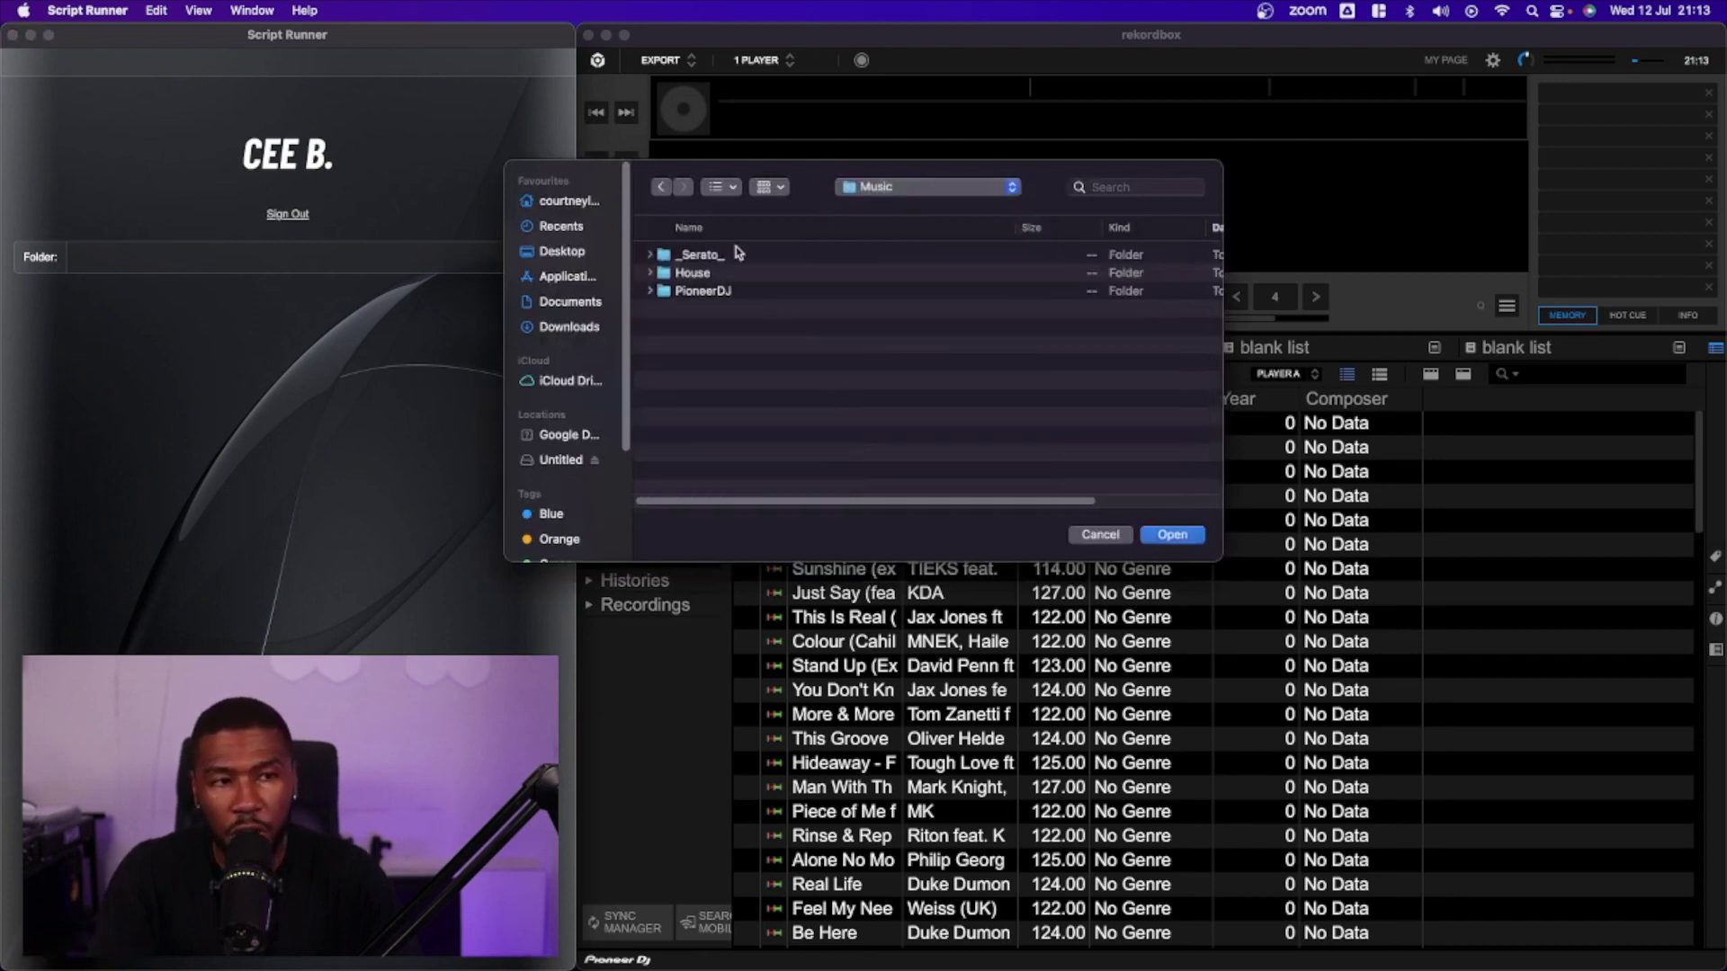
pyautogui.click(698, 278)
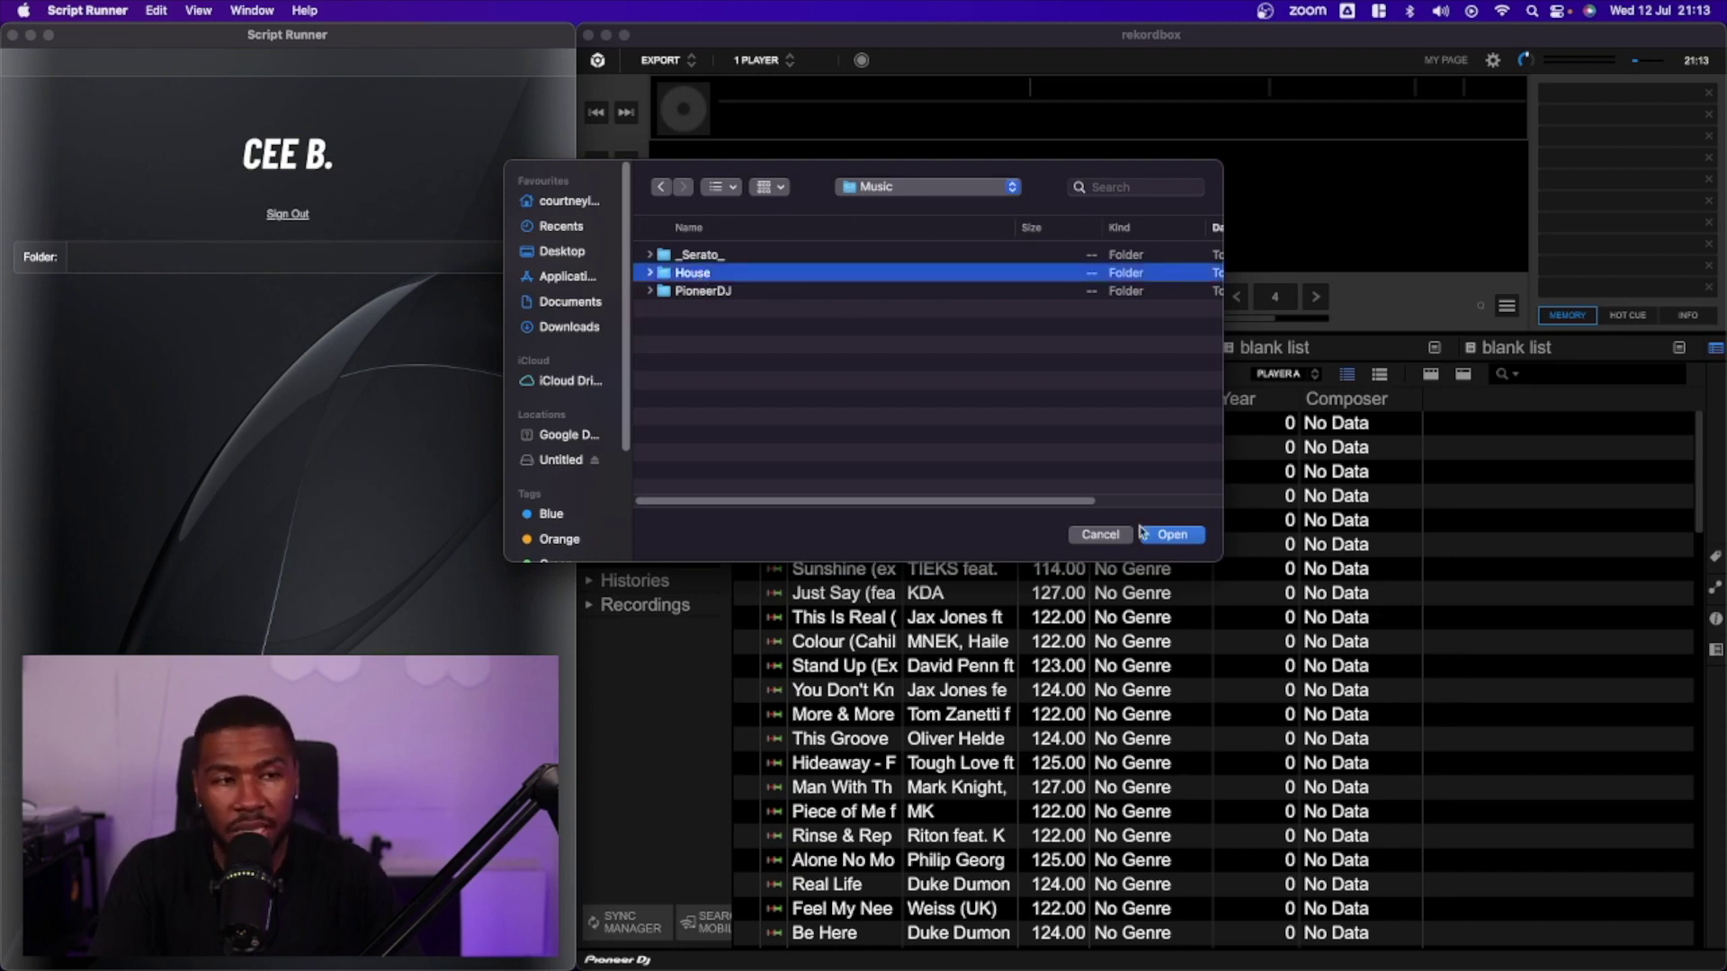
pyautogui.click(1172, 535)
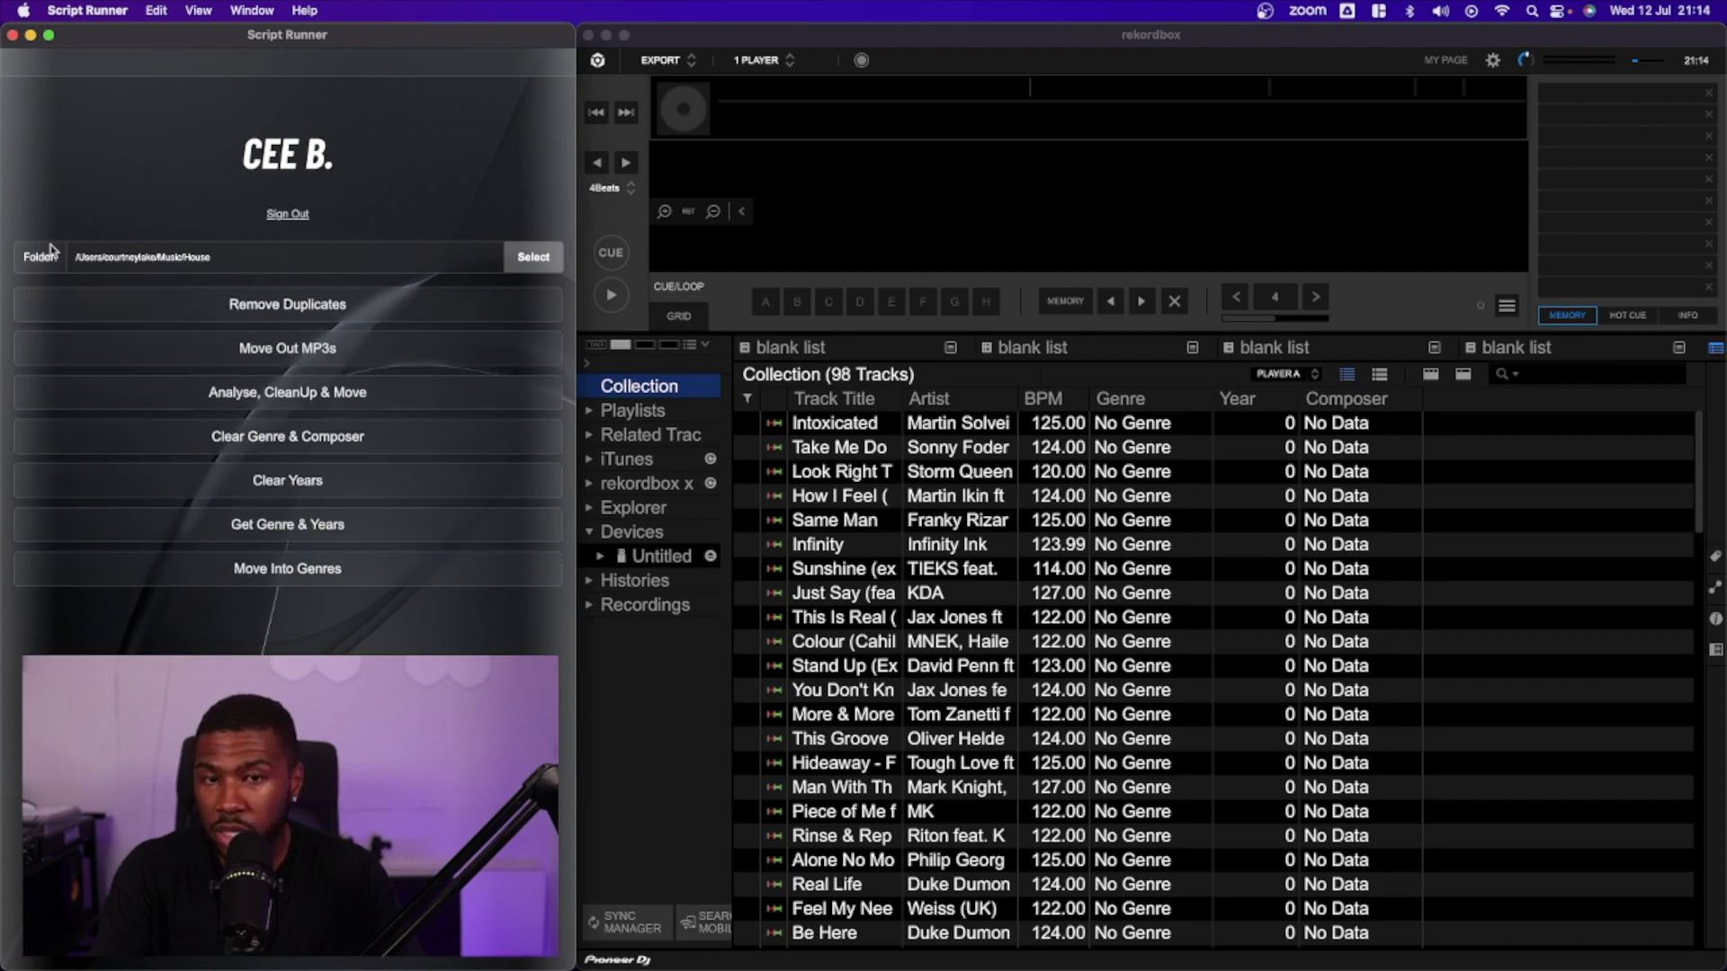
# Step: Run Get Genre & Years on the House tracks until 'Script completed.' appears
pyautogui.click(250, 534)
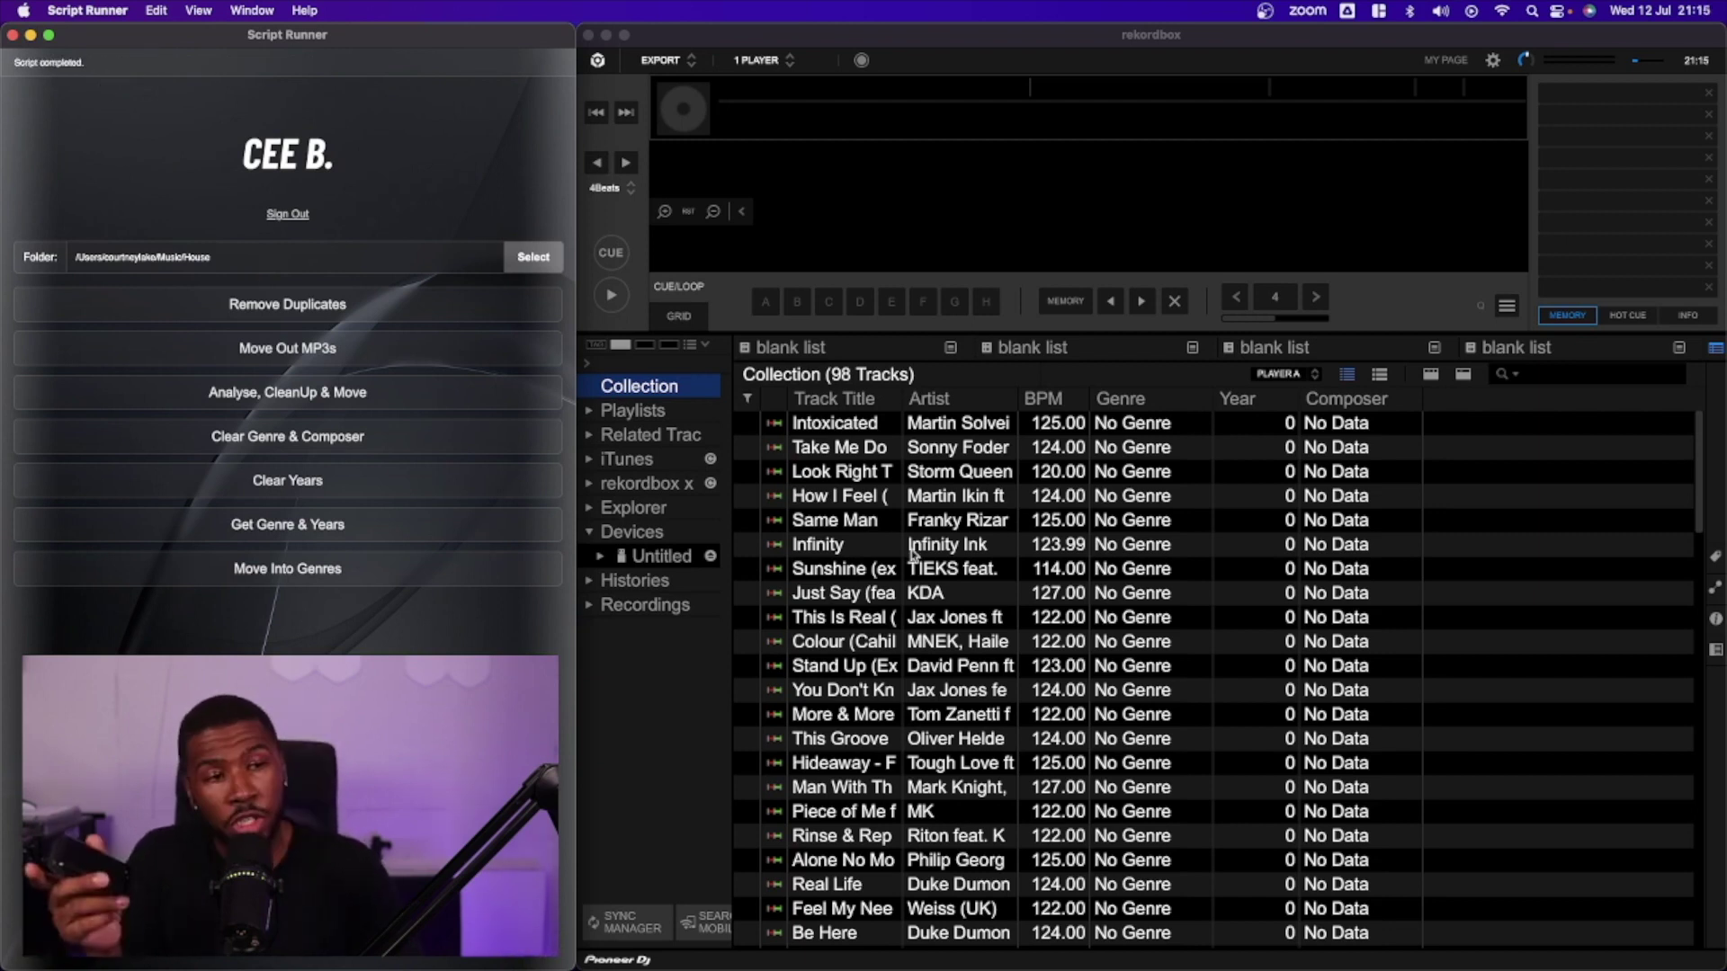
# Step: Reload tags for all 98 Collection tracks so Genre, Year and Composer fill in
pyautogui.click(1169, 520)
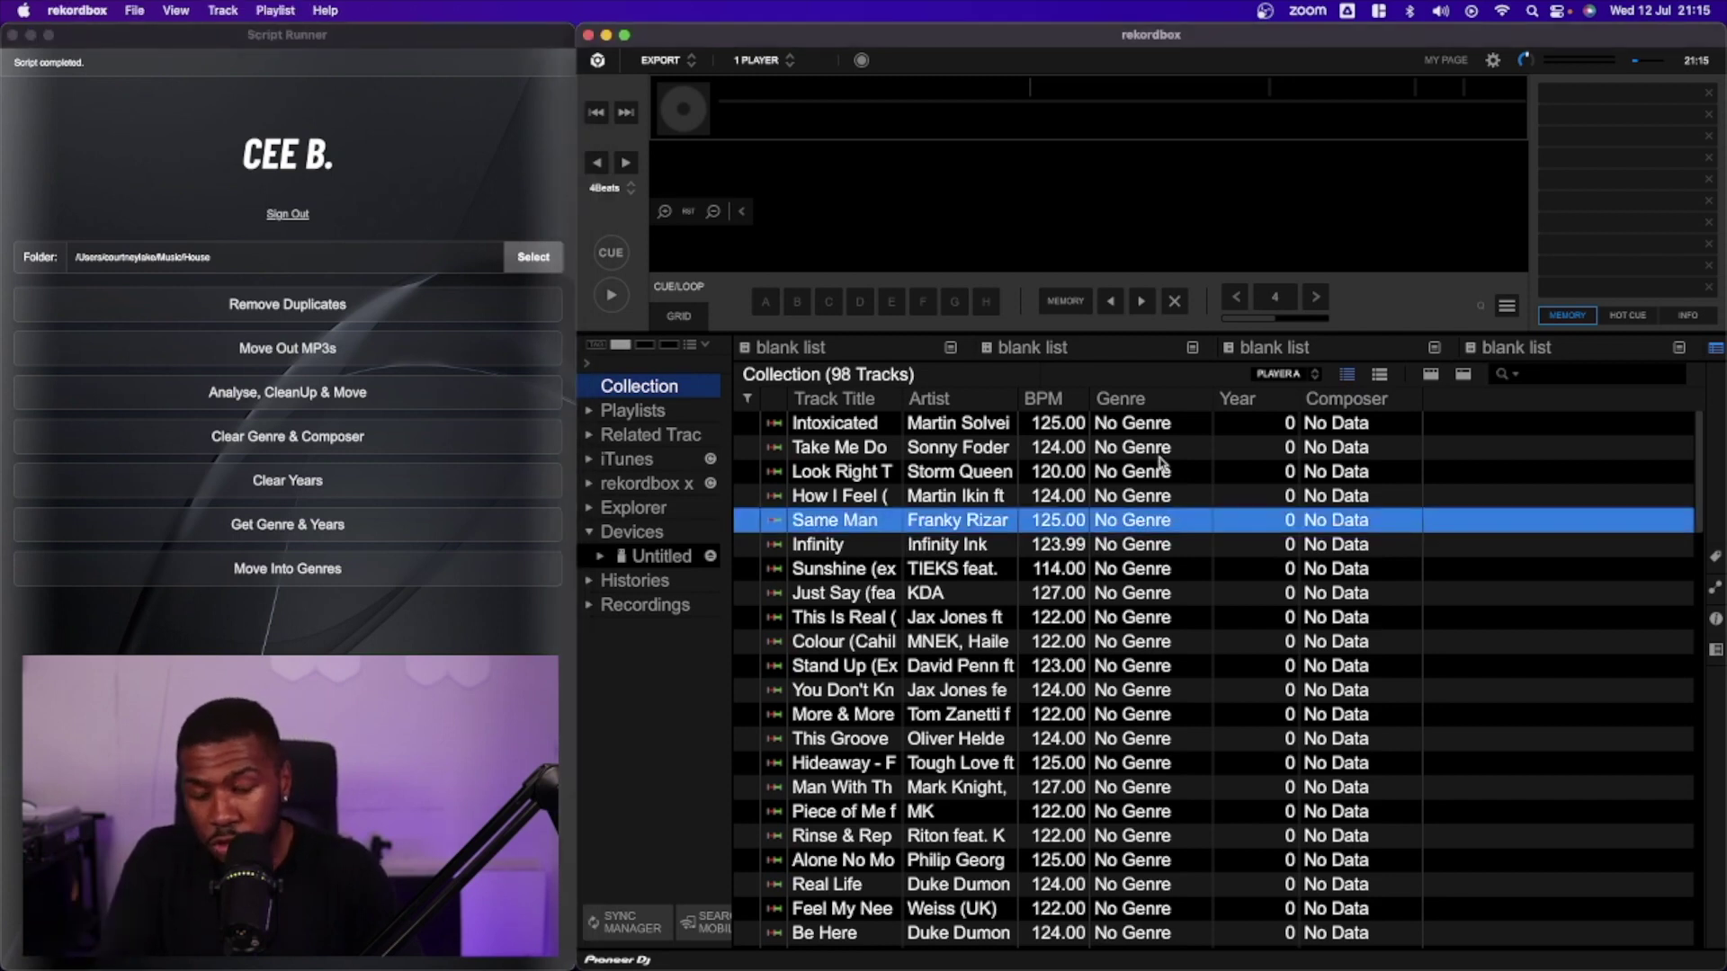
pyautogui.press('super+a')
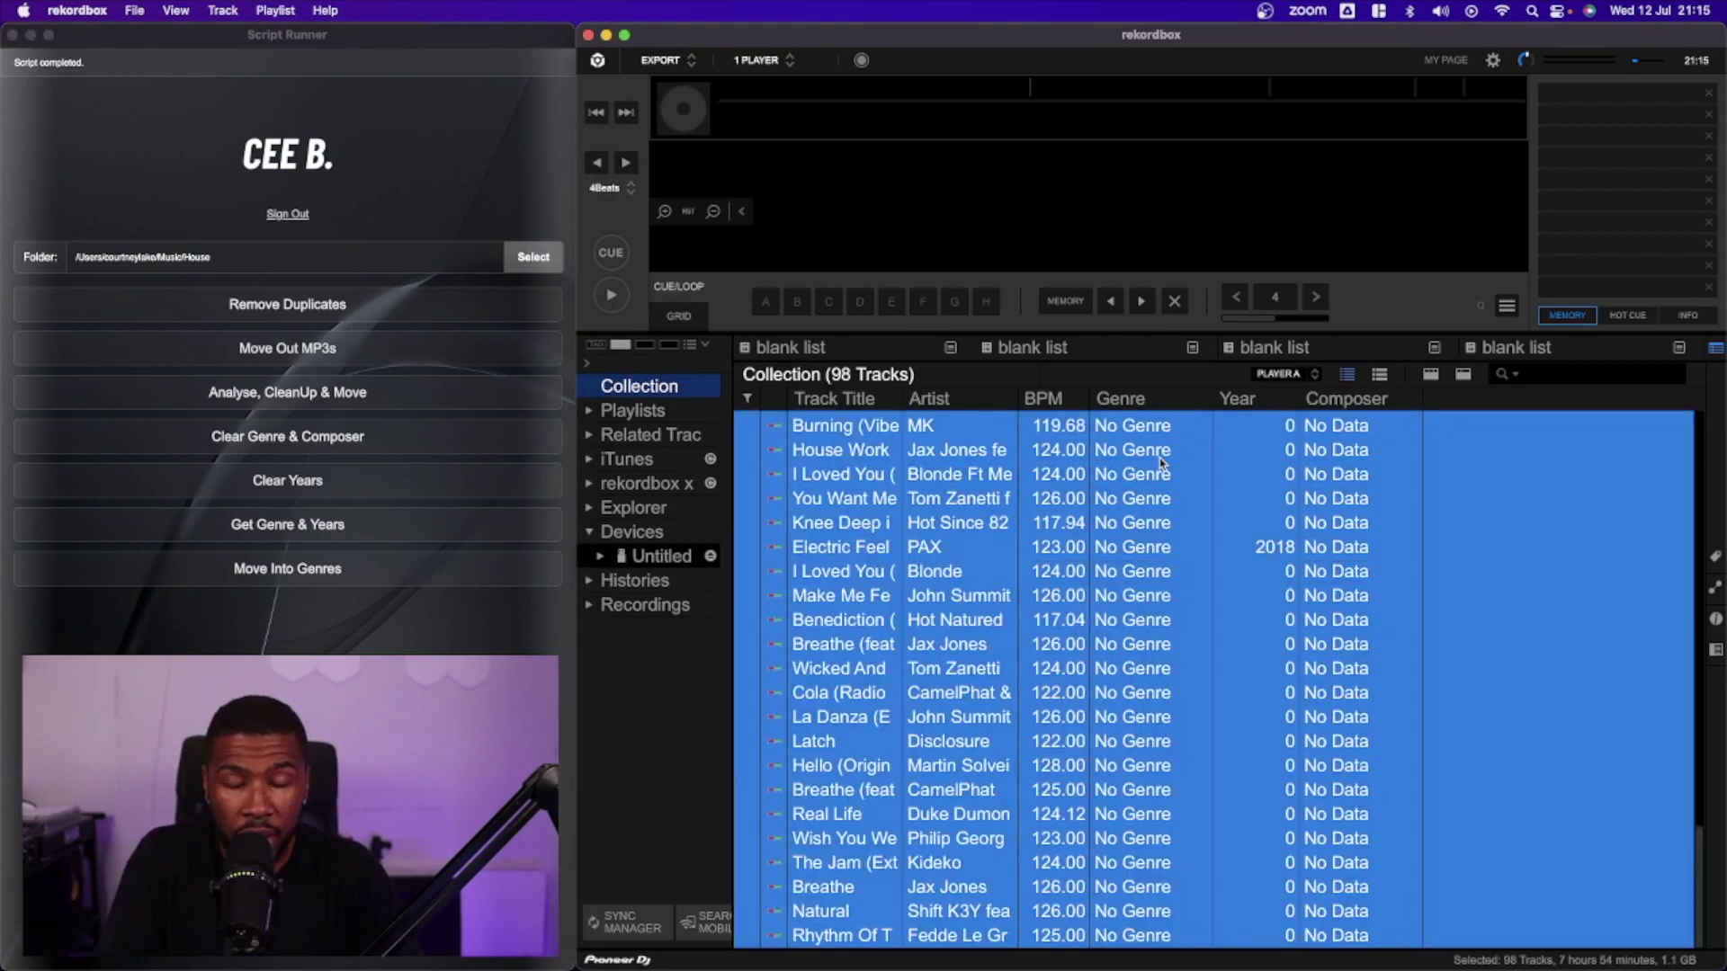
pyautogui.rightClick(1114, 489)
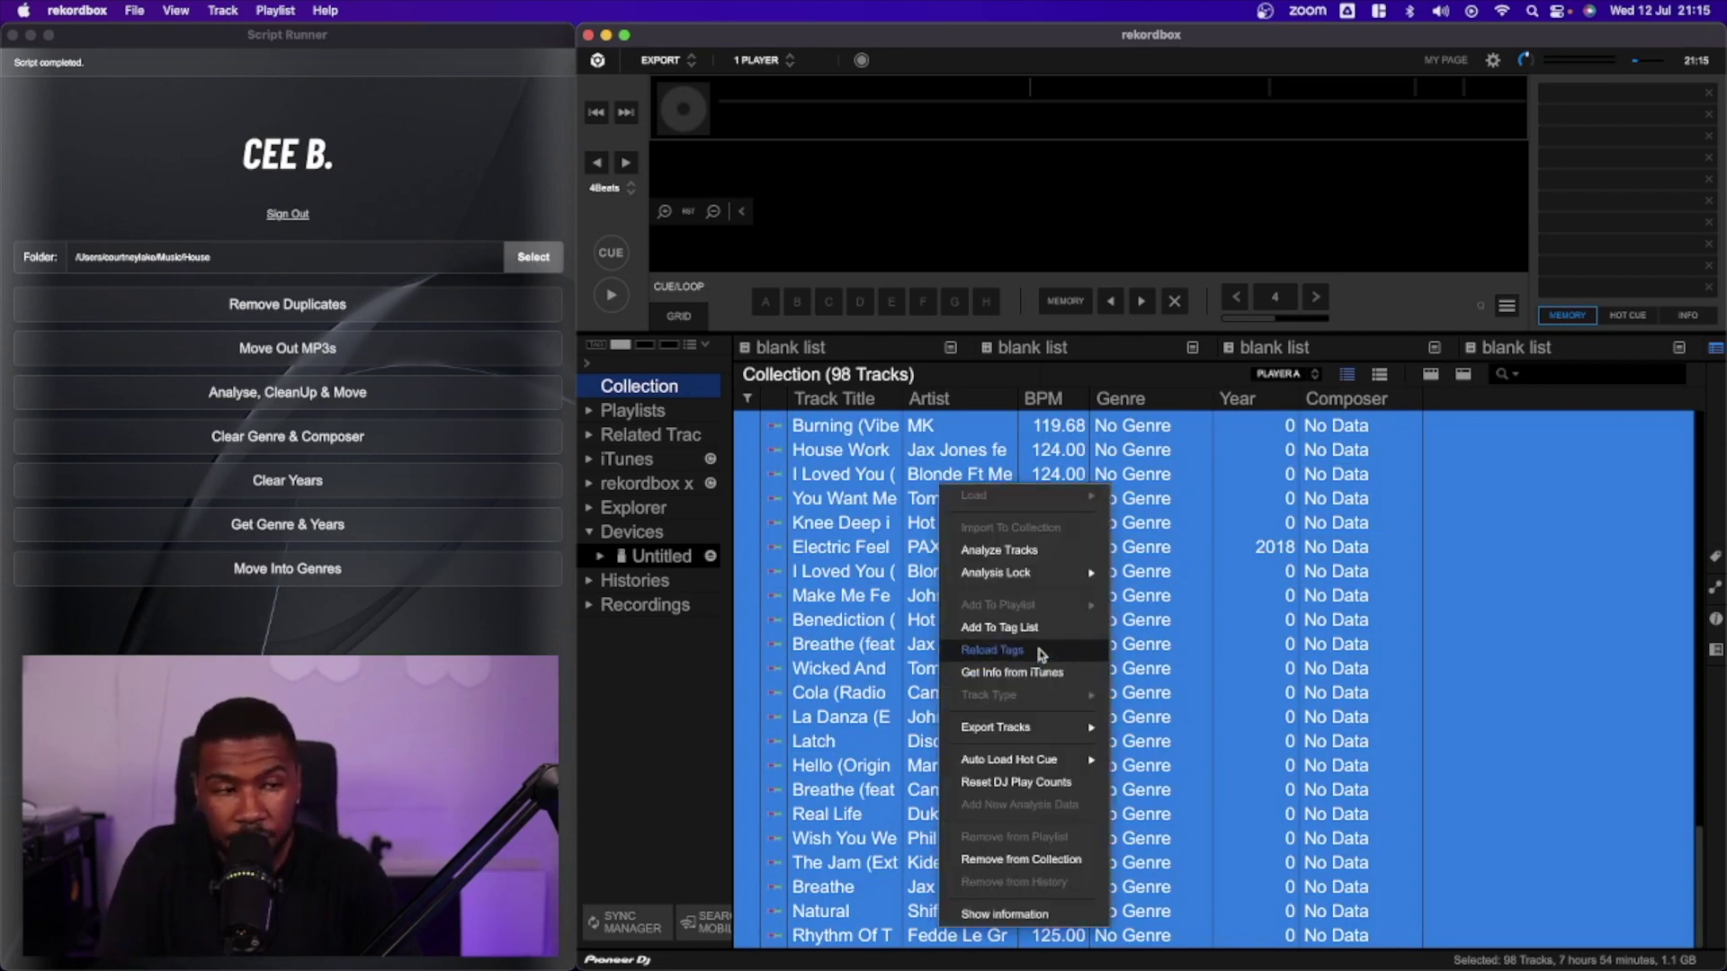
pyautogui.click(1041, 654)
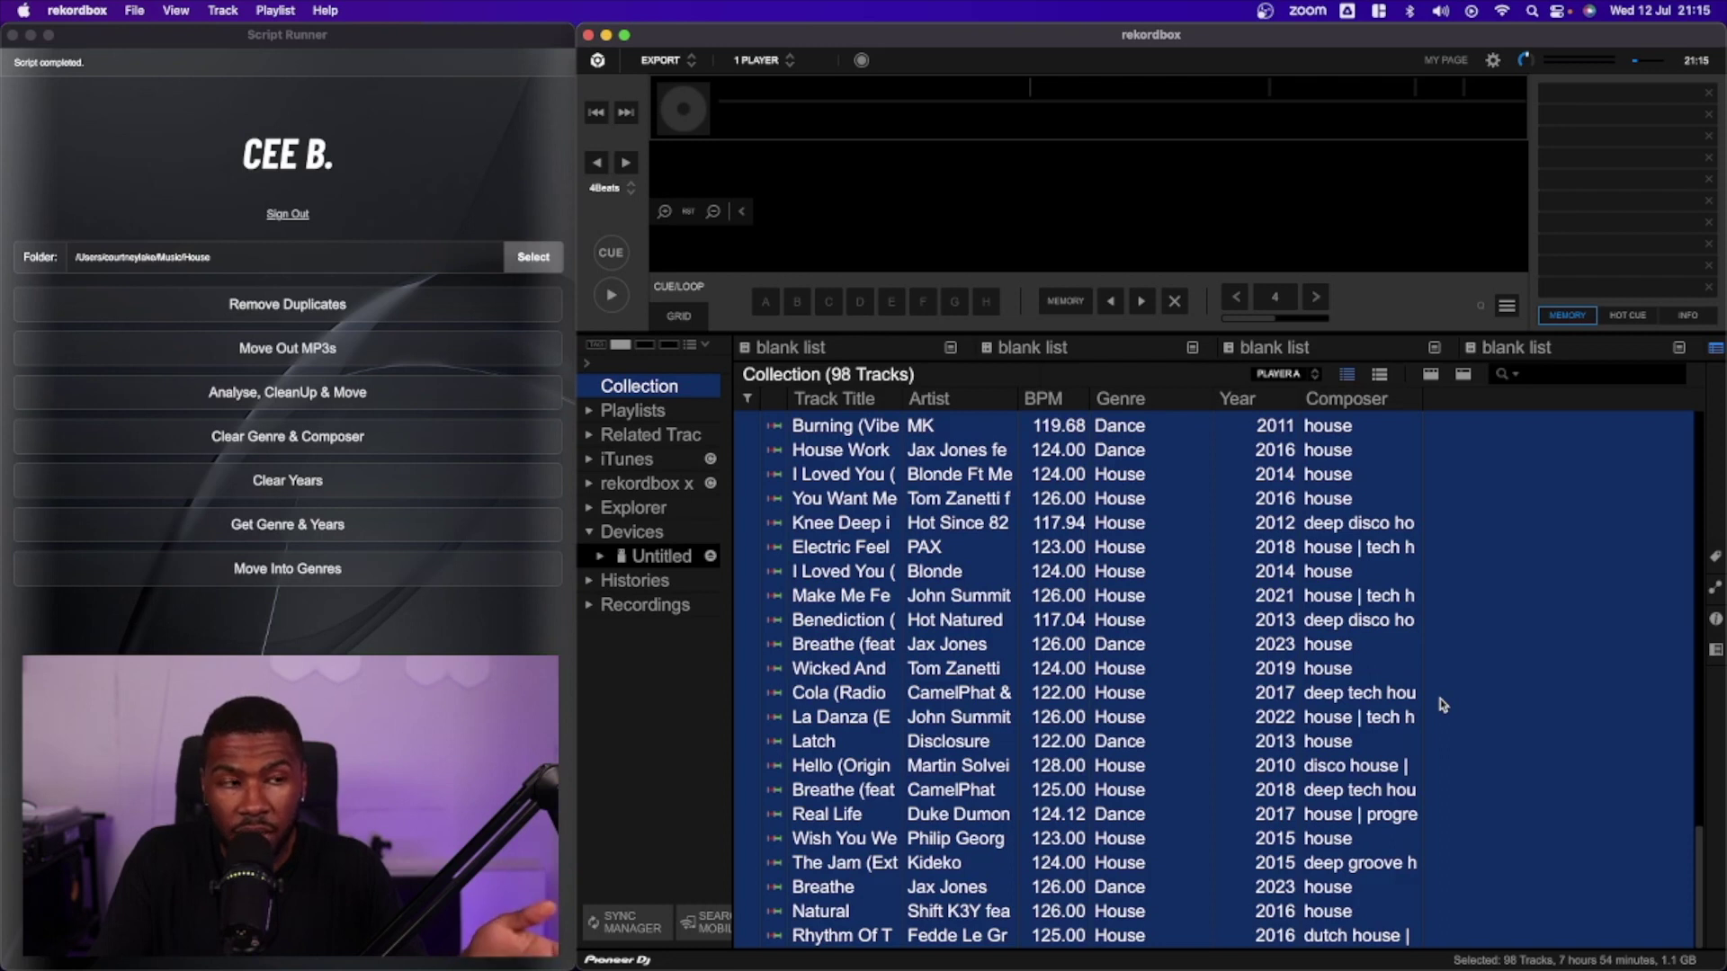
pyautogui.scroll(5, 1180, 532)
pyautogui.scroll(-20, 1176, 531)
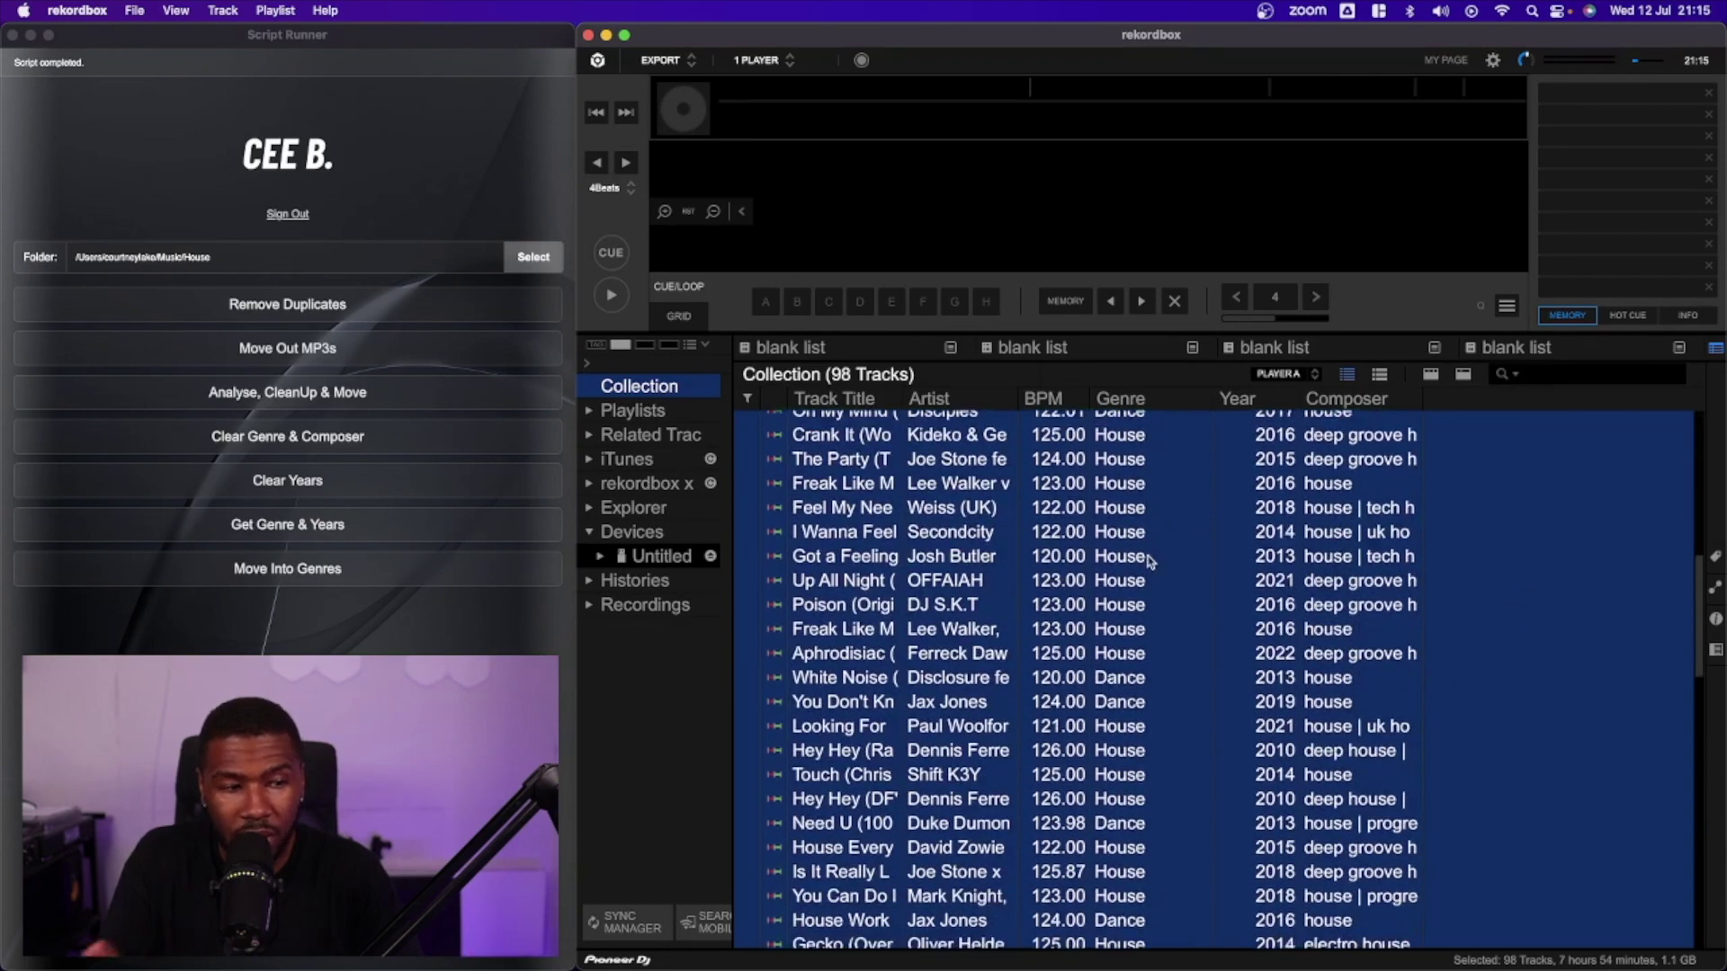
# Step: Sort the collection by Genre and widen the Track Title column
pyautogui.click(1135, 401)
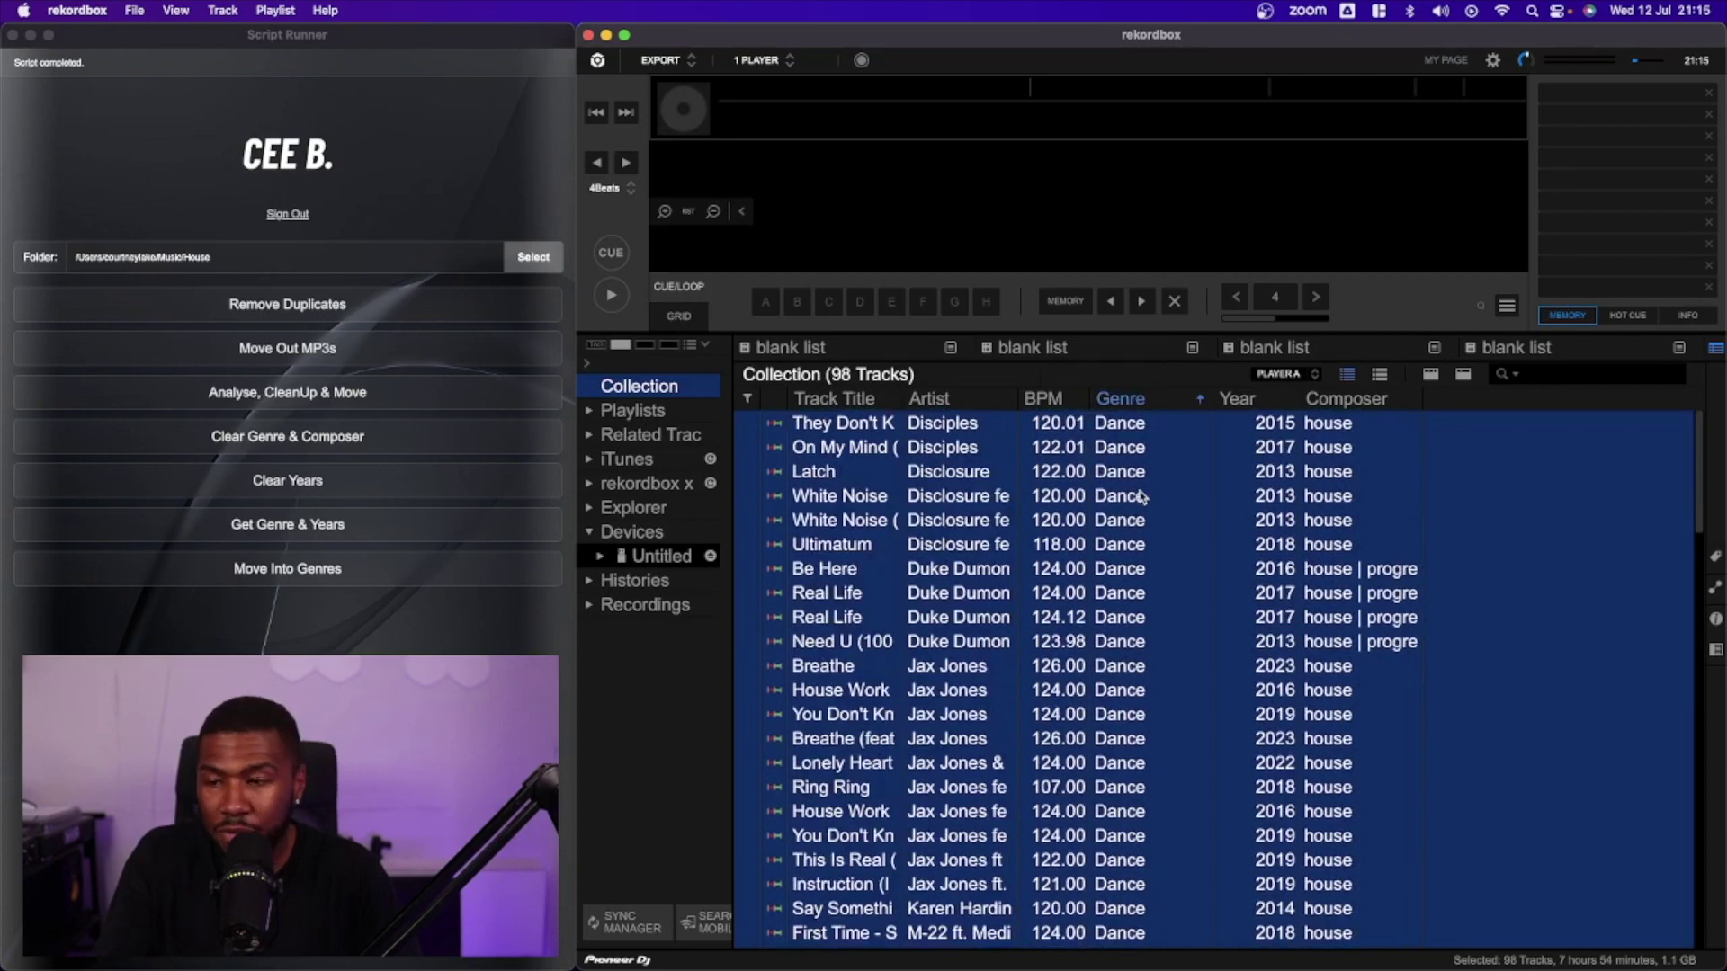
pyautogui.scroll(-10, 1140, 496)
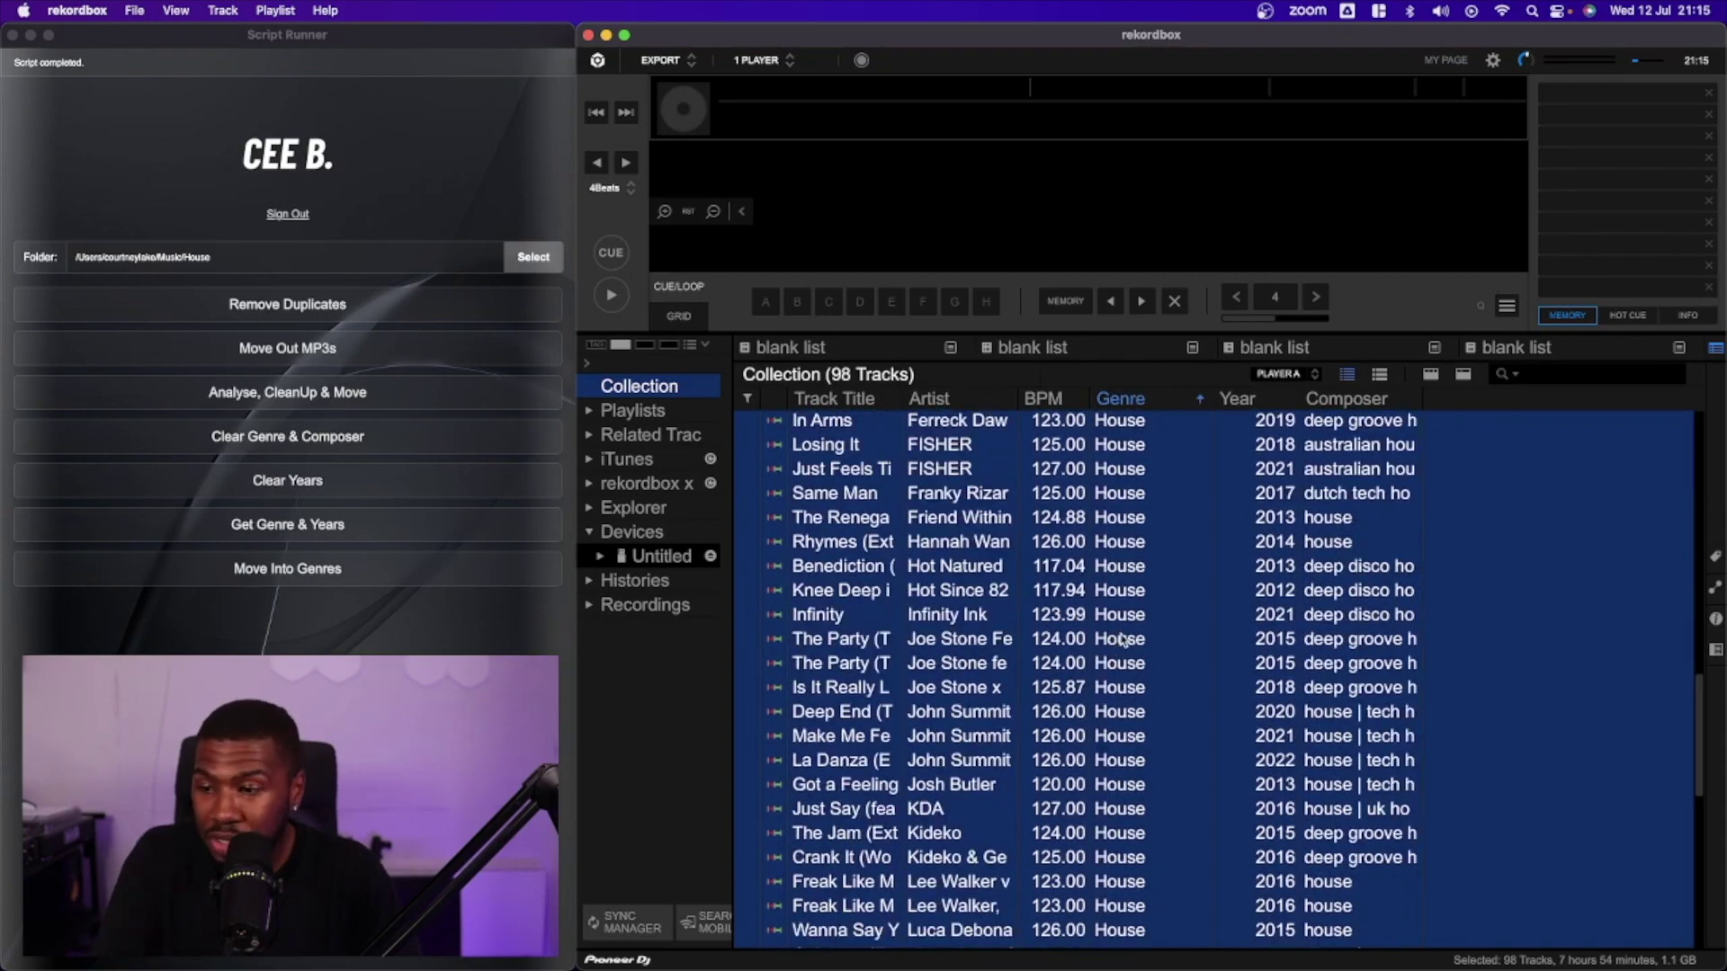
pyautogui.scroll(-10, 1124, 636)
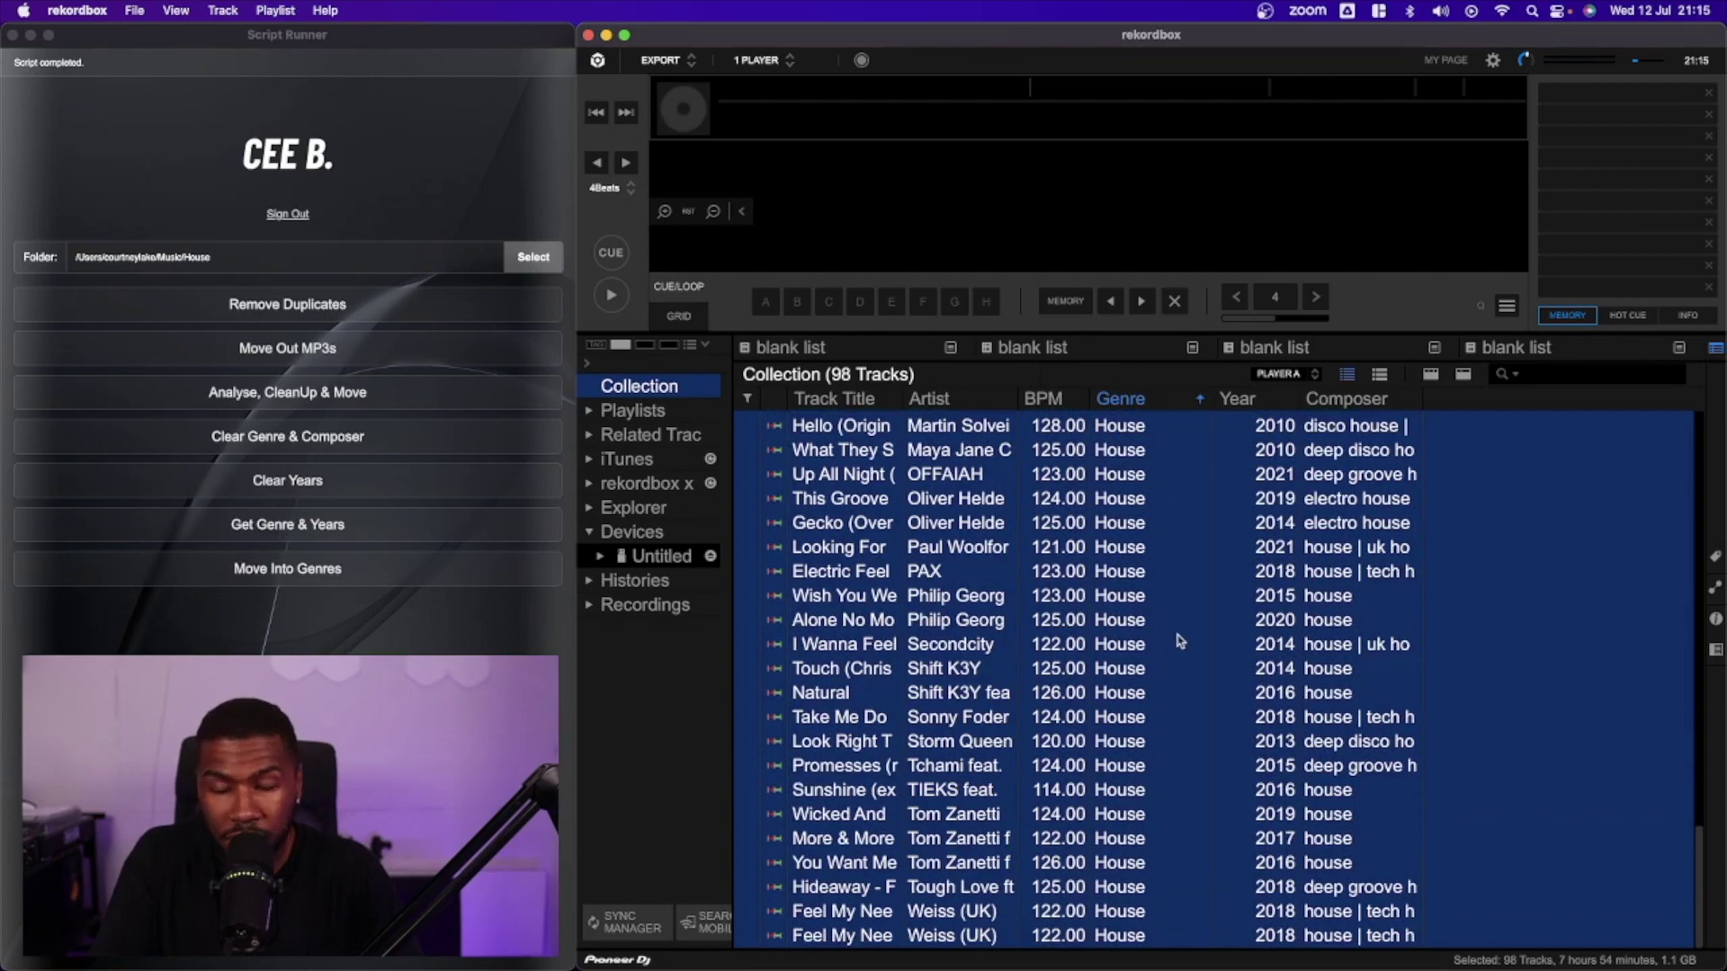
pyautogui.scroll(15, 1180, 640)
pyautogui.moveTo(902, 398); pyautogui.dragTo(1033, 408)
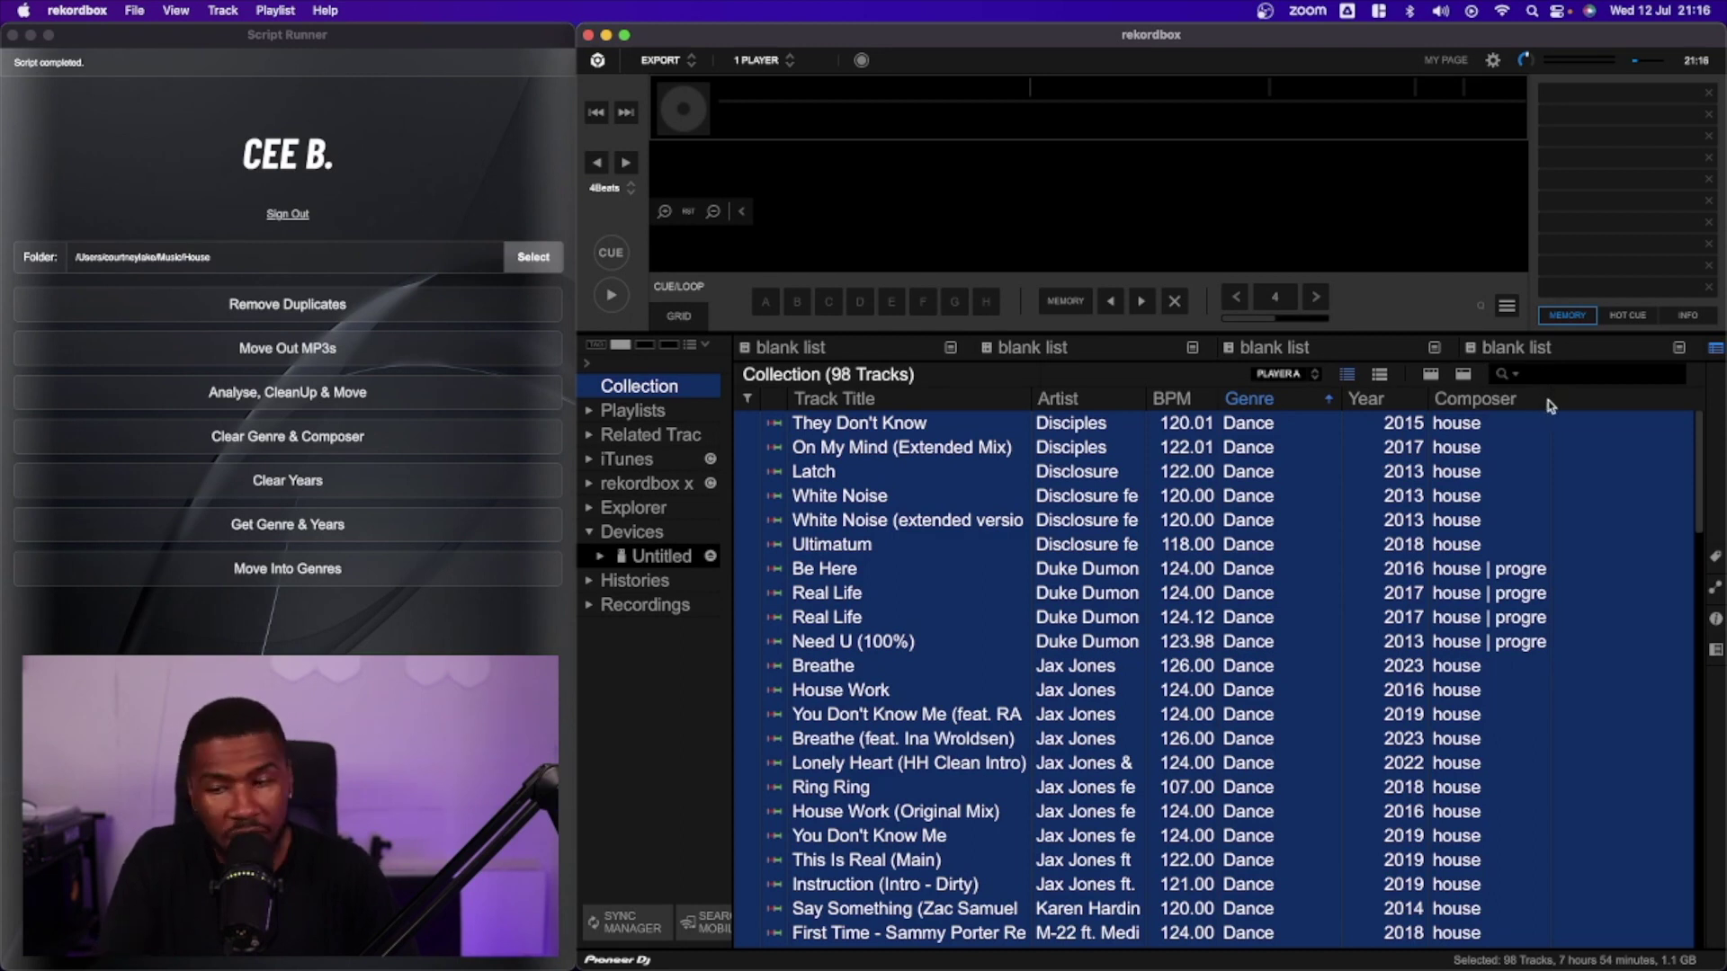
# Step: Widen the Composer column and narrow Genre so full sub-genres show
pyautogui.moveTo(1547, 402); pyautogui.dragTo(1656, 401)
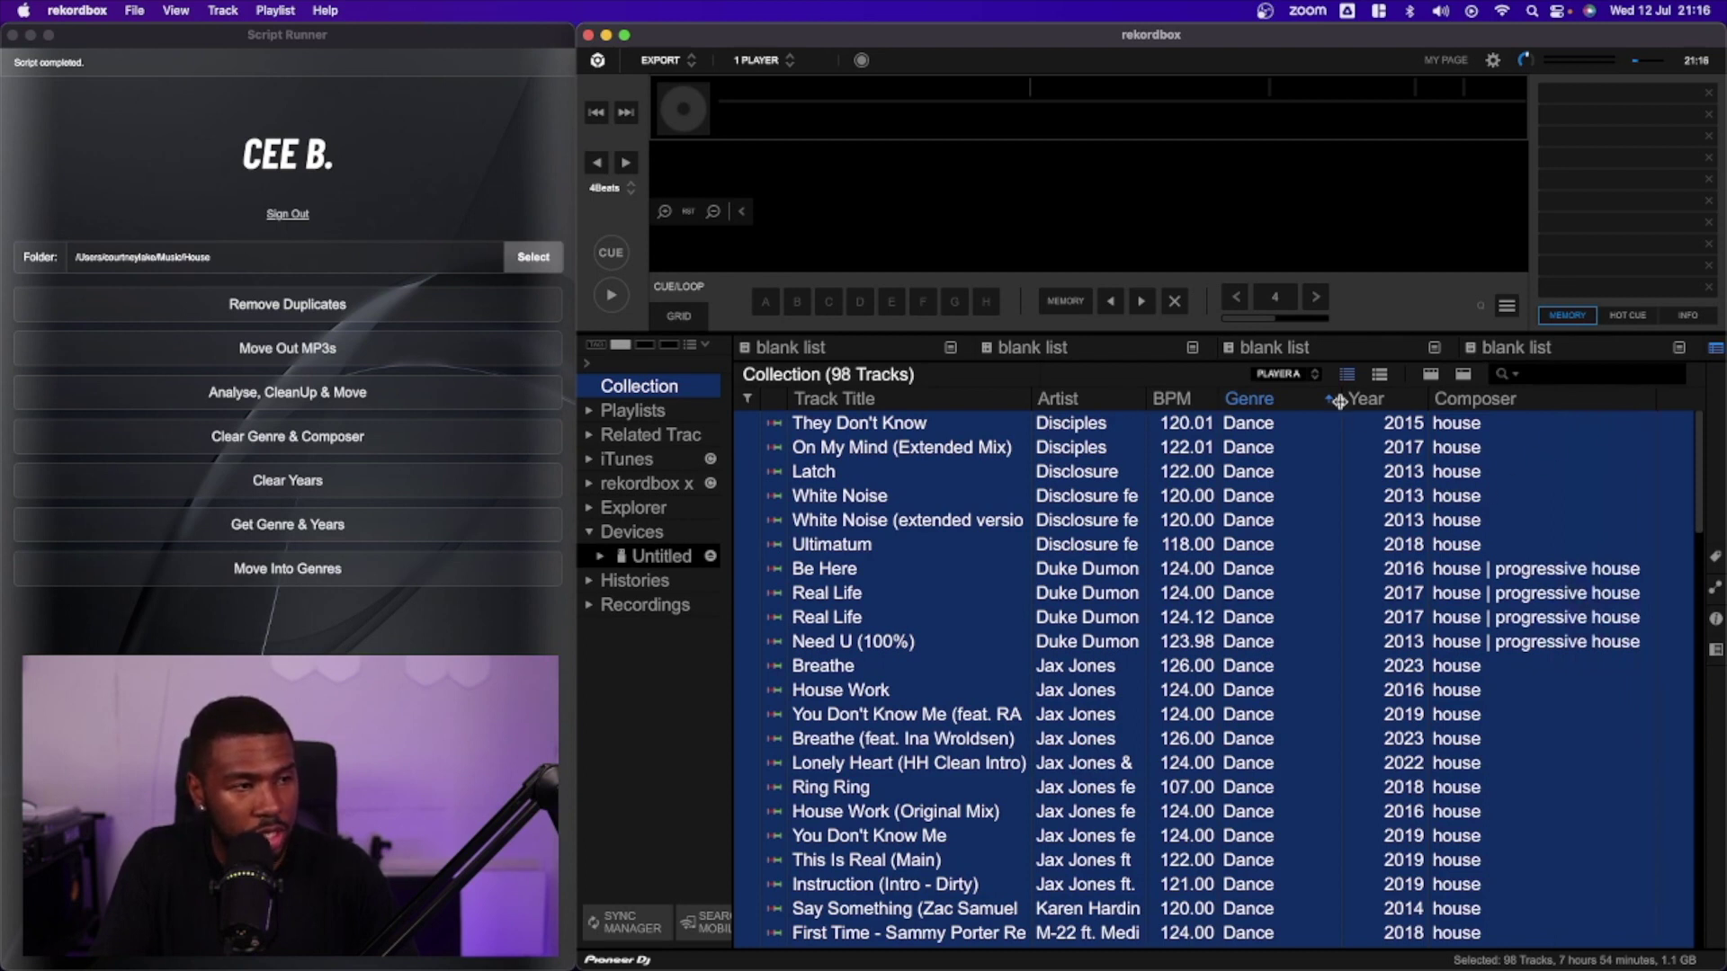
pyautogui.moveTo(1340, 401); pyautogui.dragTo(1283, 401)
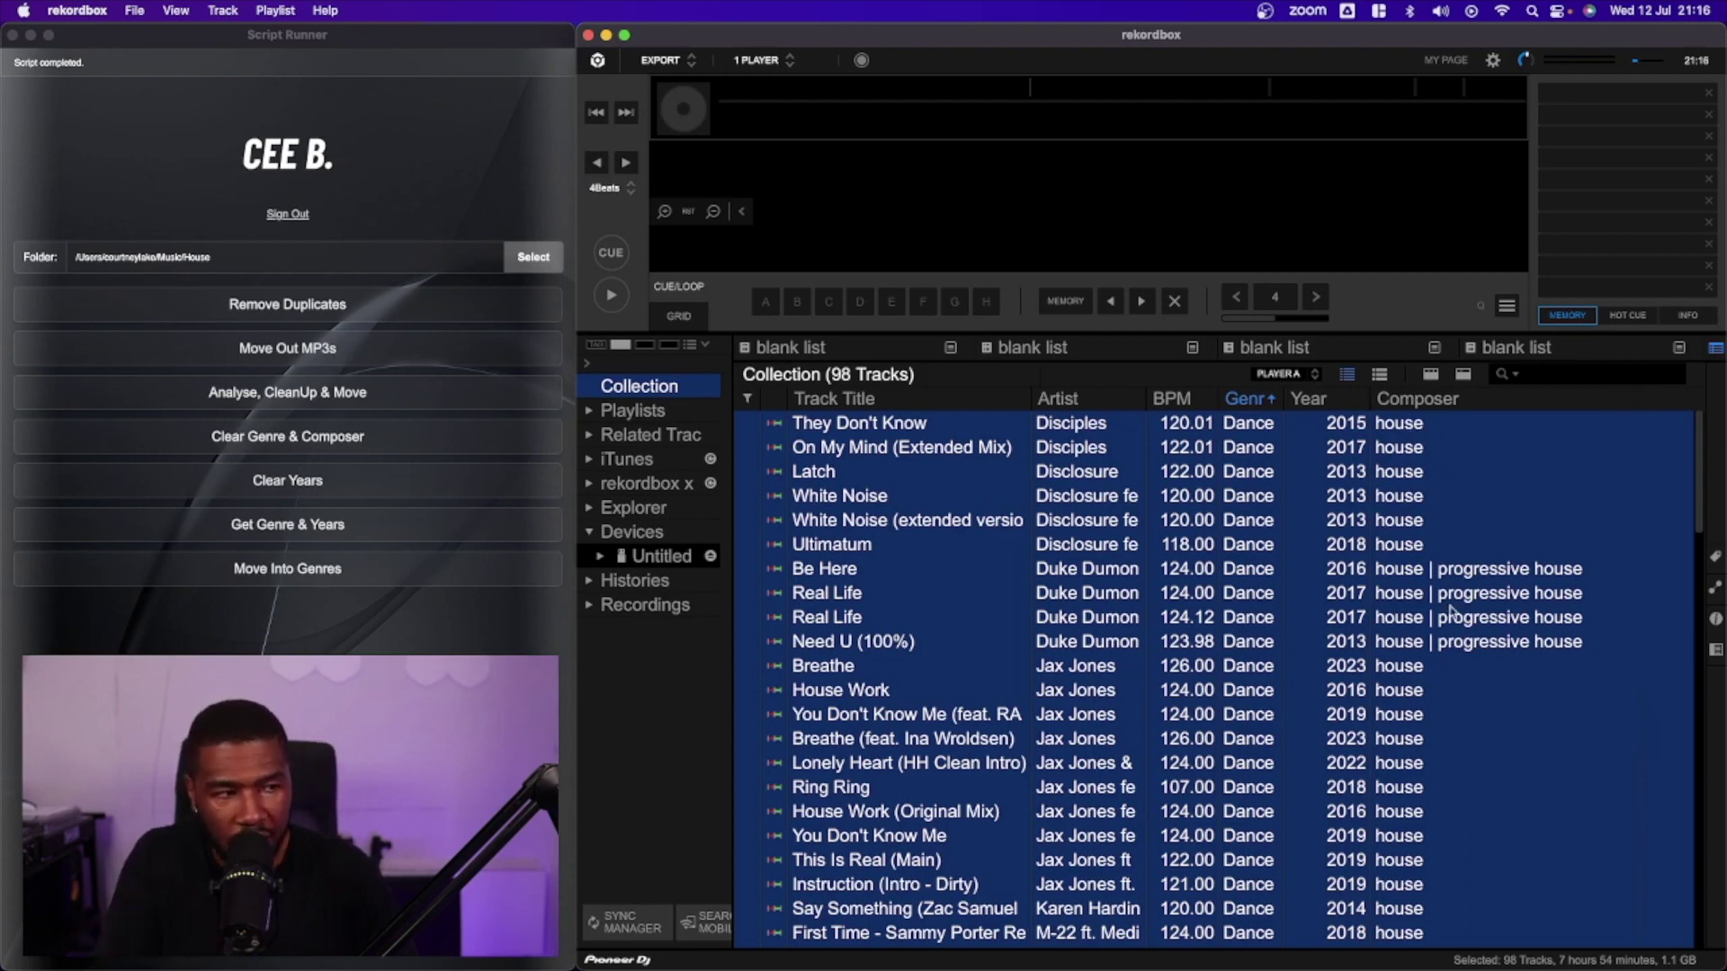
pyautogui.scroll(-1, 1450, 612)
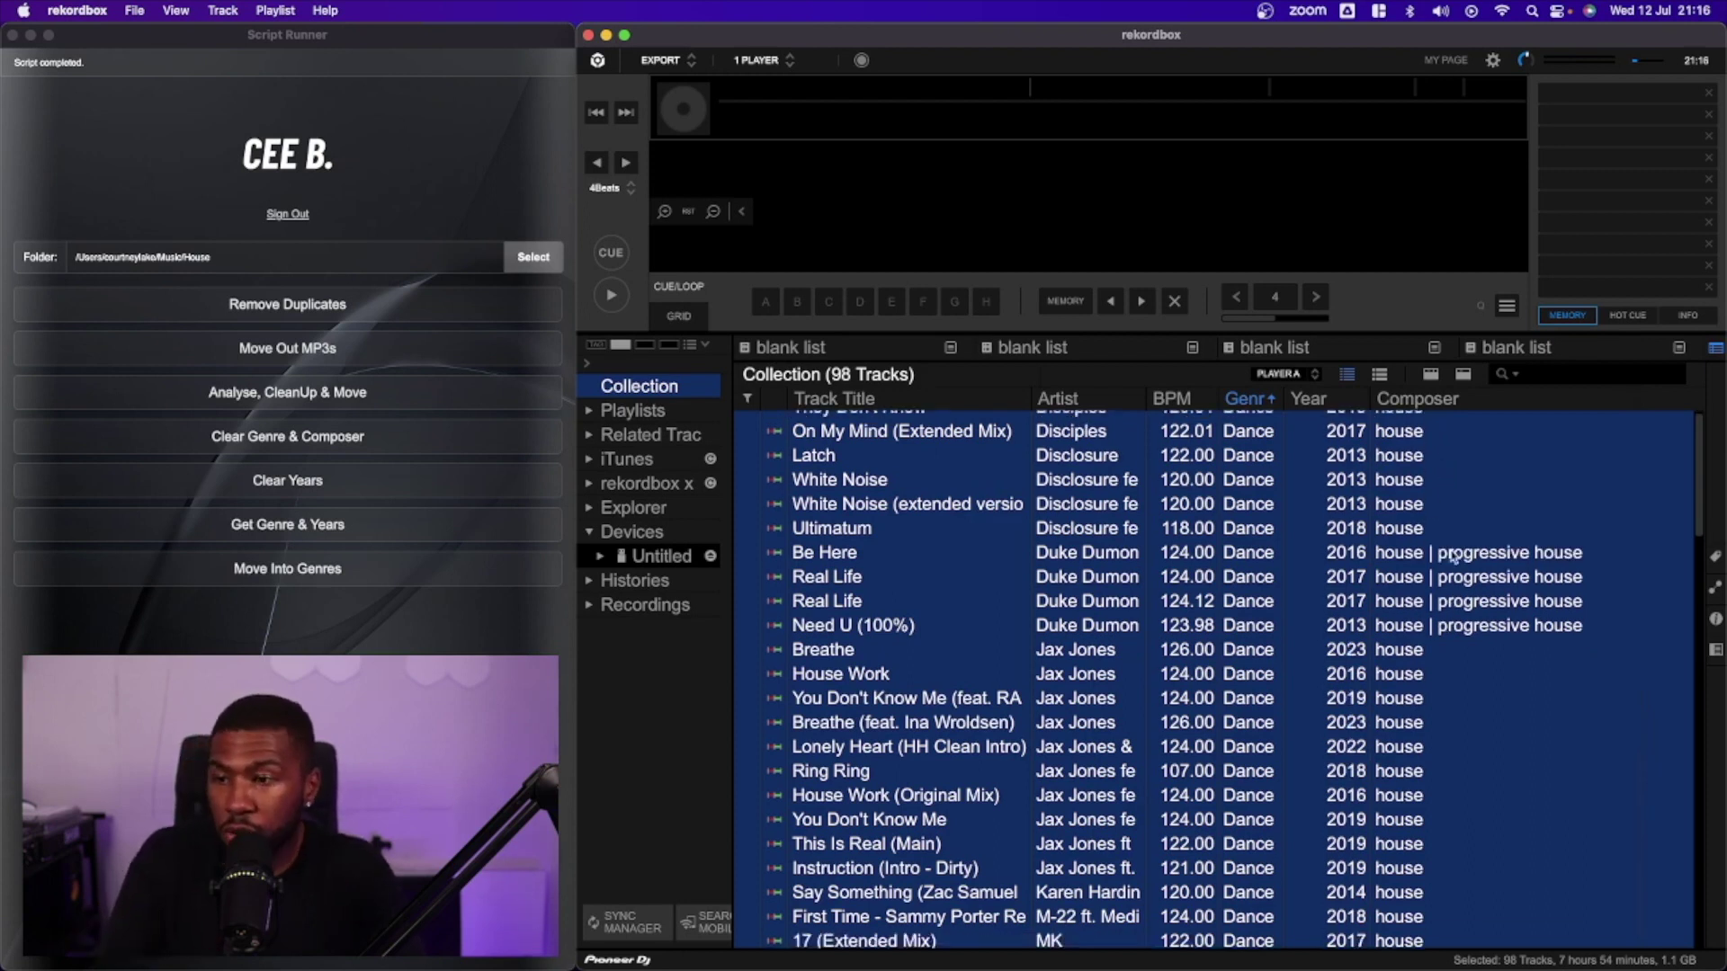
# Step: Deselect all tracks, scroll through the Composer sub-genres, and select Playlists in the tree
pyautogui.click(1500, 562)
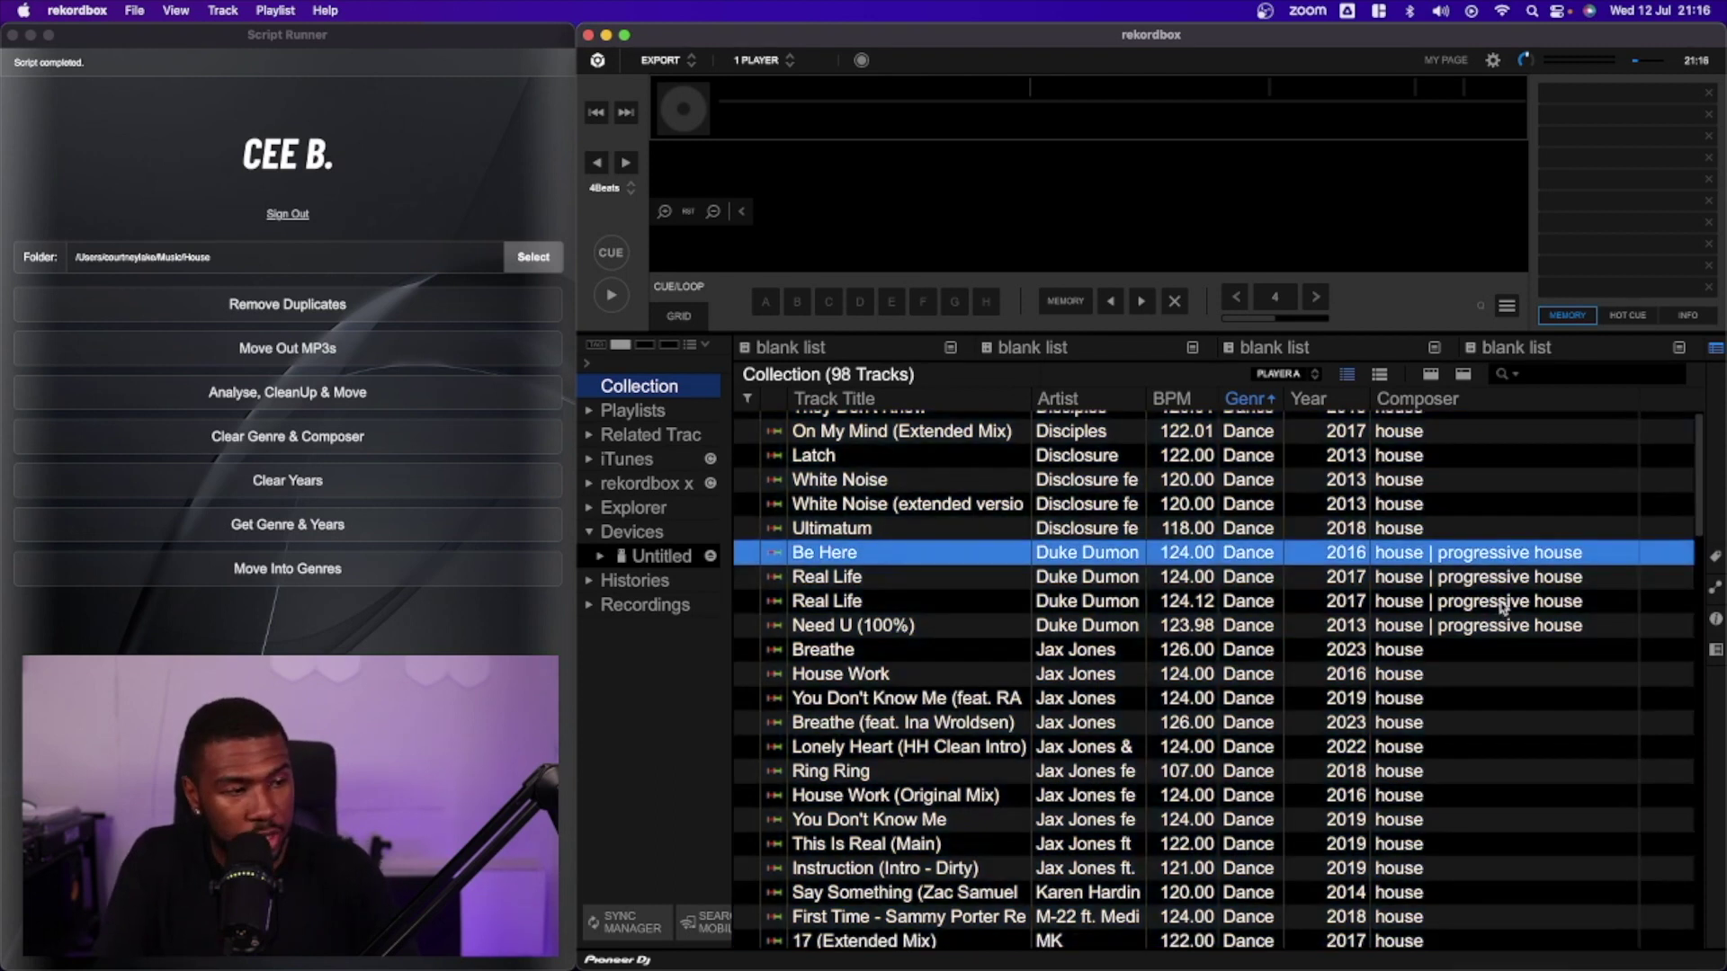
pyautogui.scroll(-10, 1498, 603)
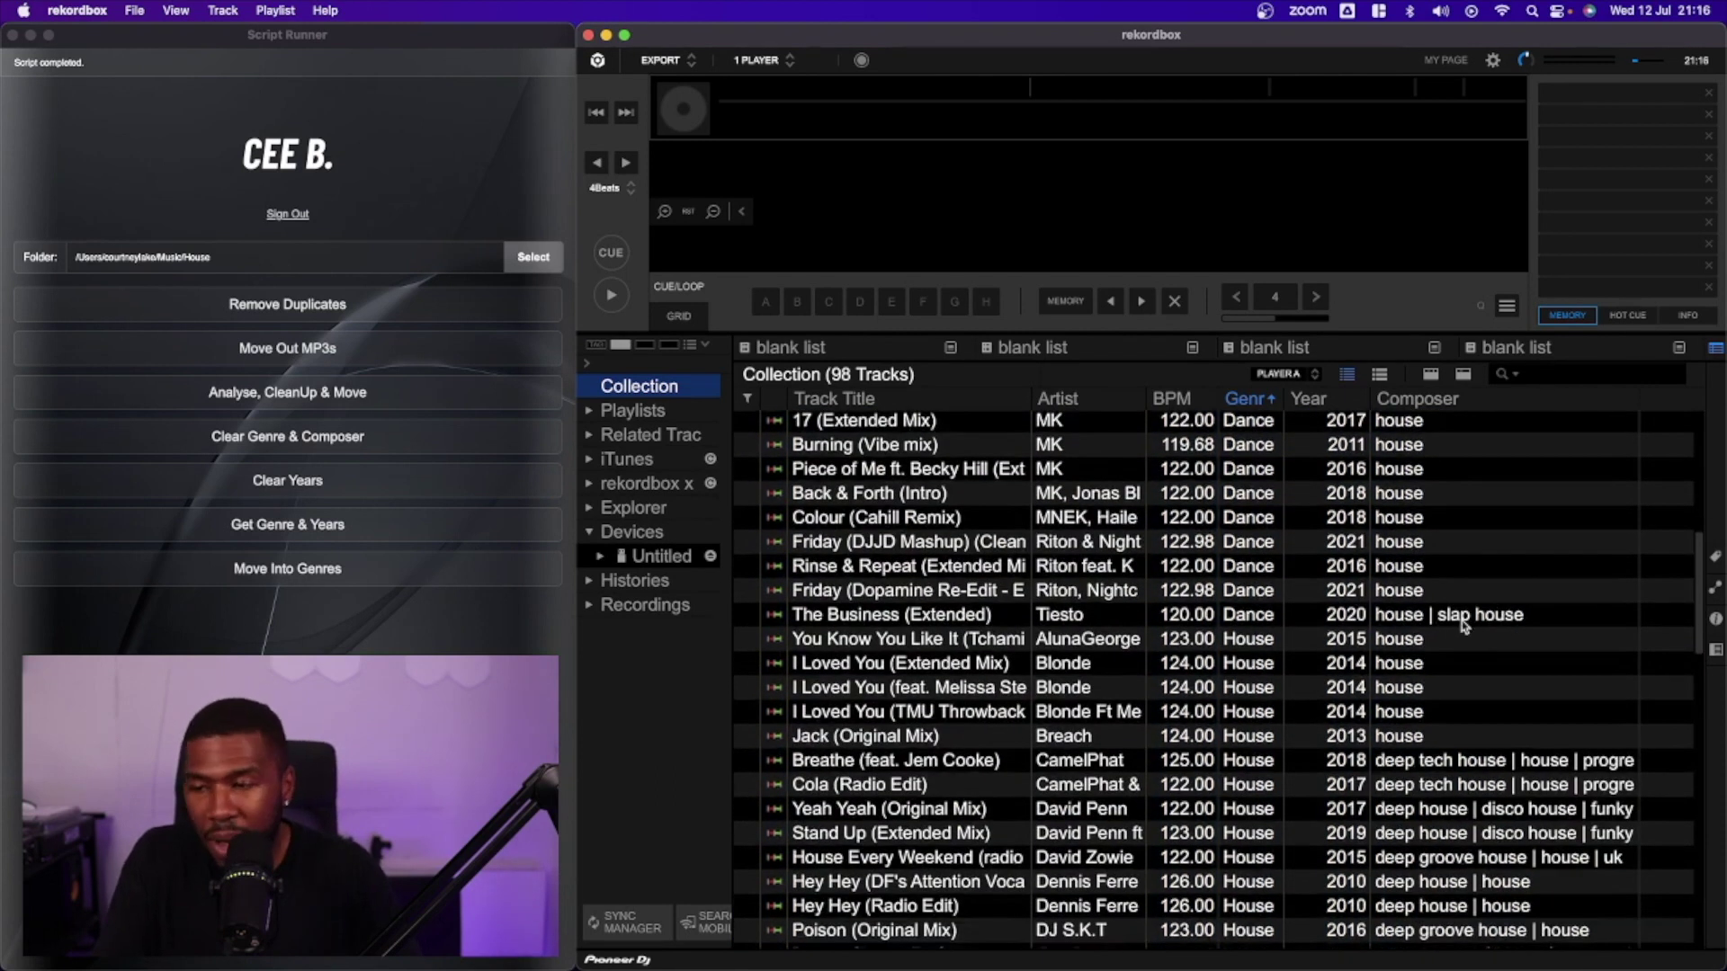
pyautogui.scroll(-3, 1497, 663)
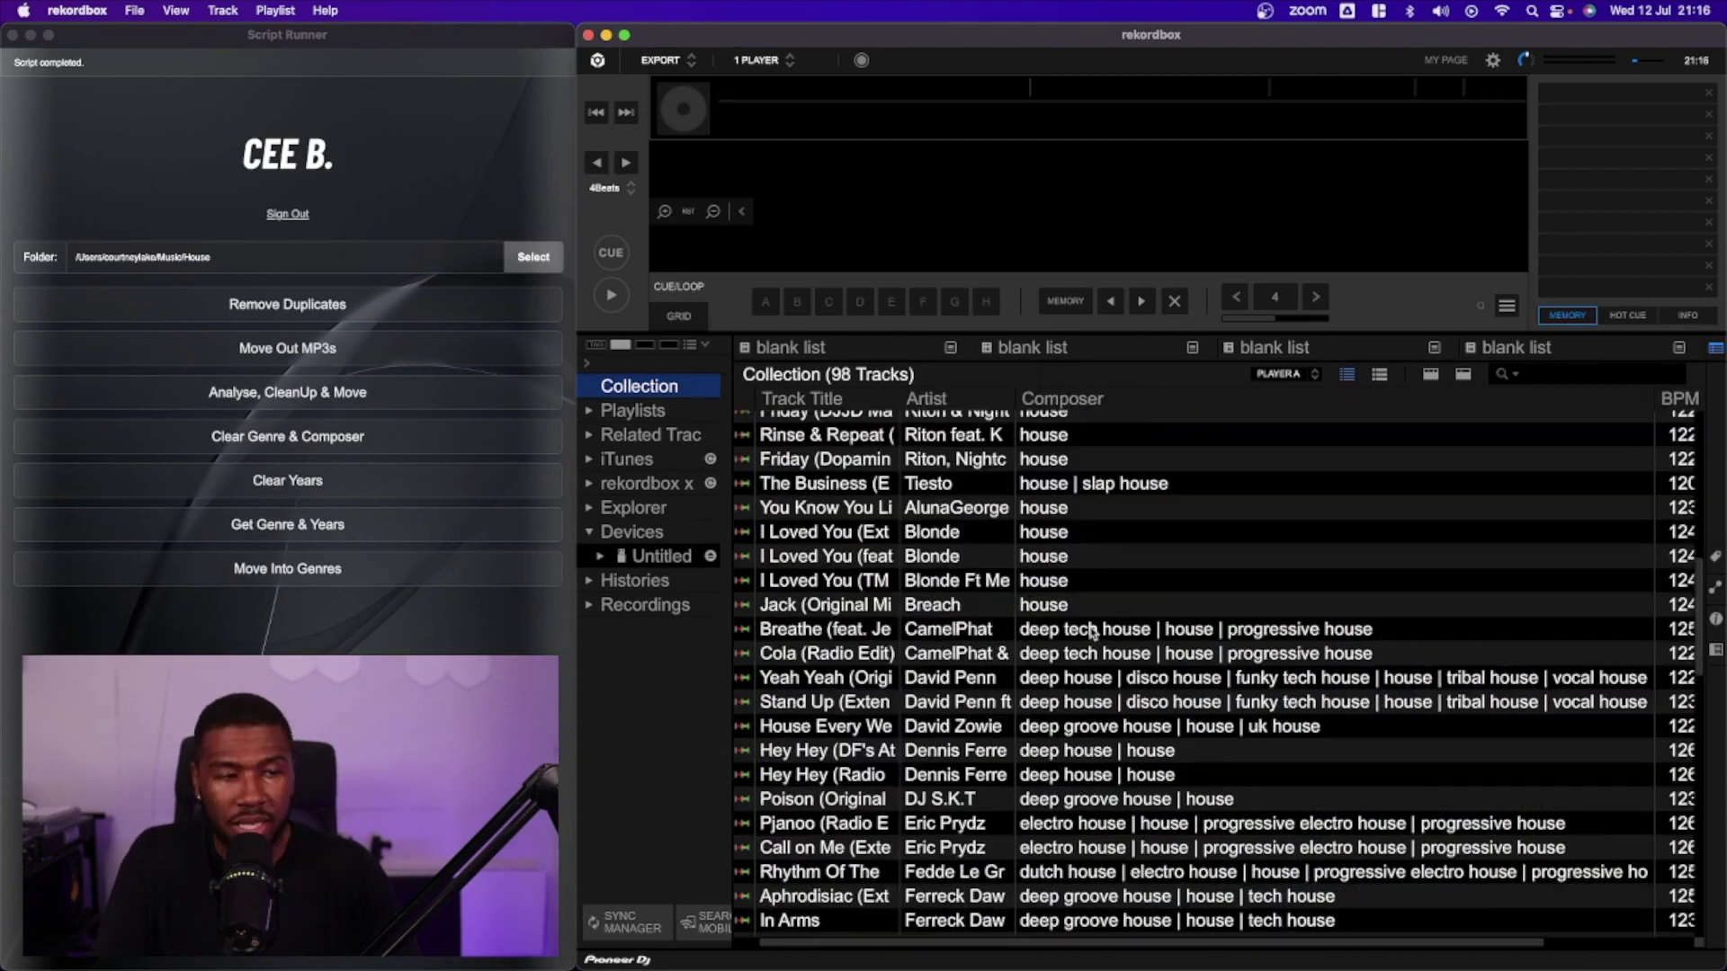
pyautogui.scroll(-2, 1169, 641)
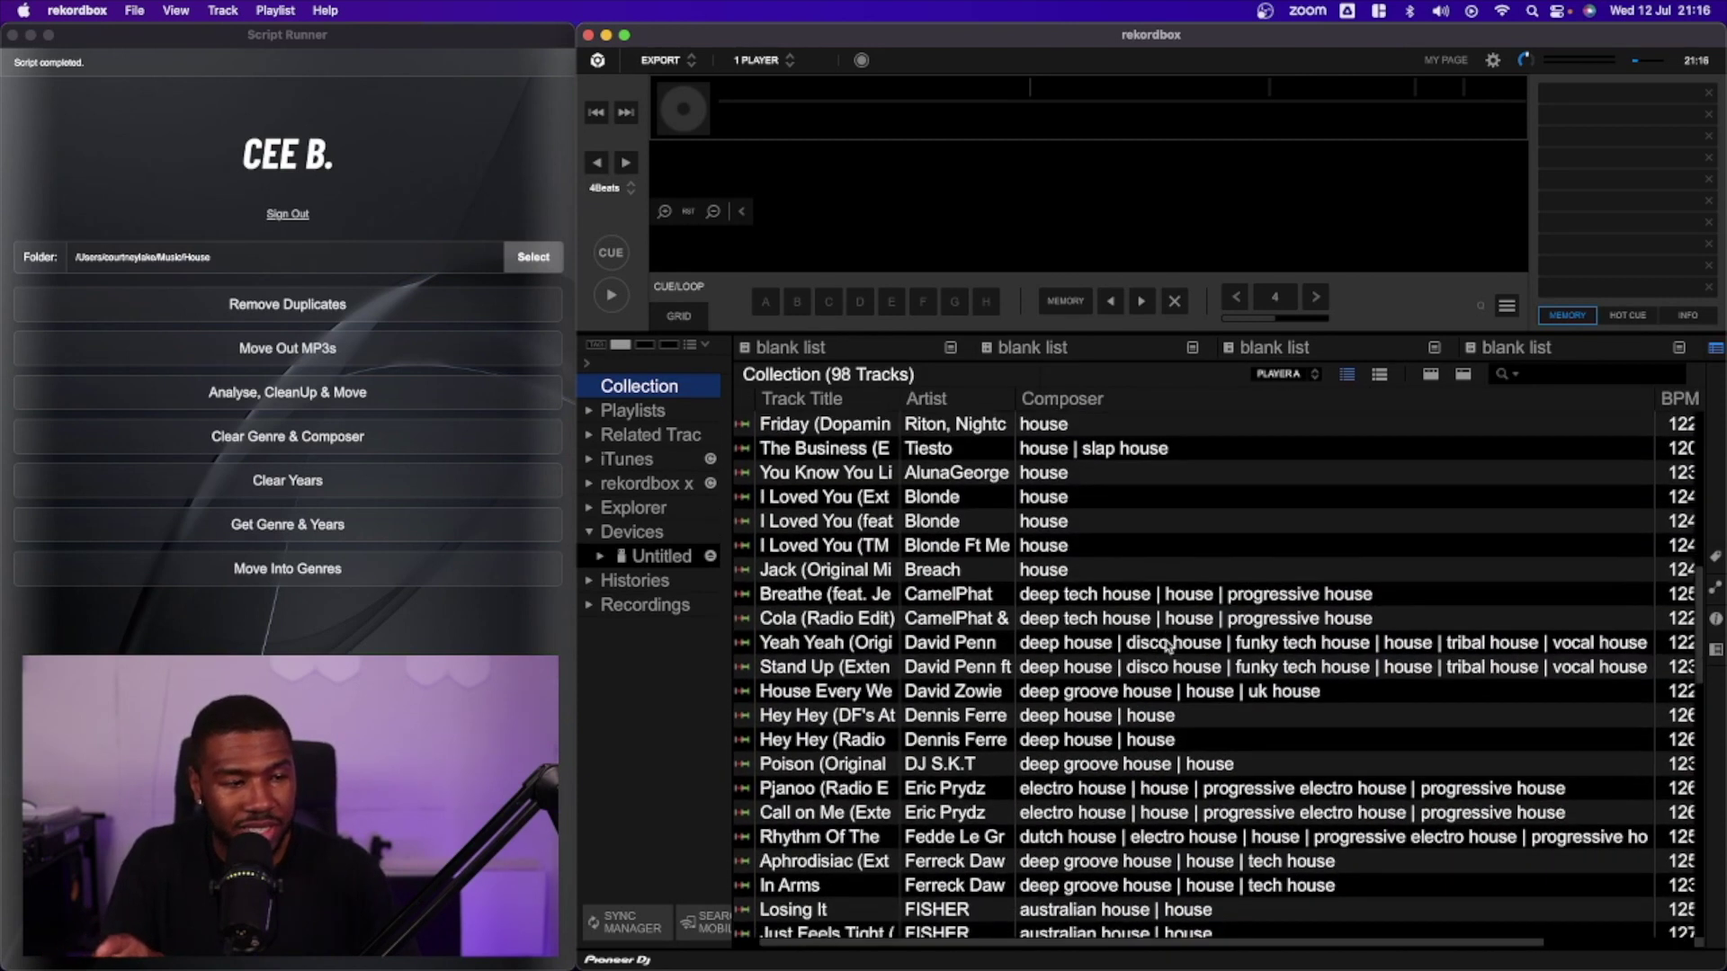
pyautogui.scroll(-1, 1196, 648)
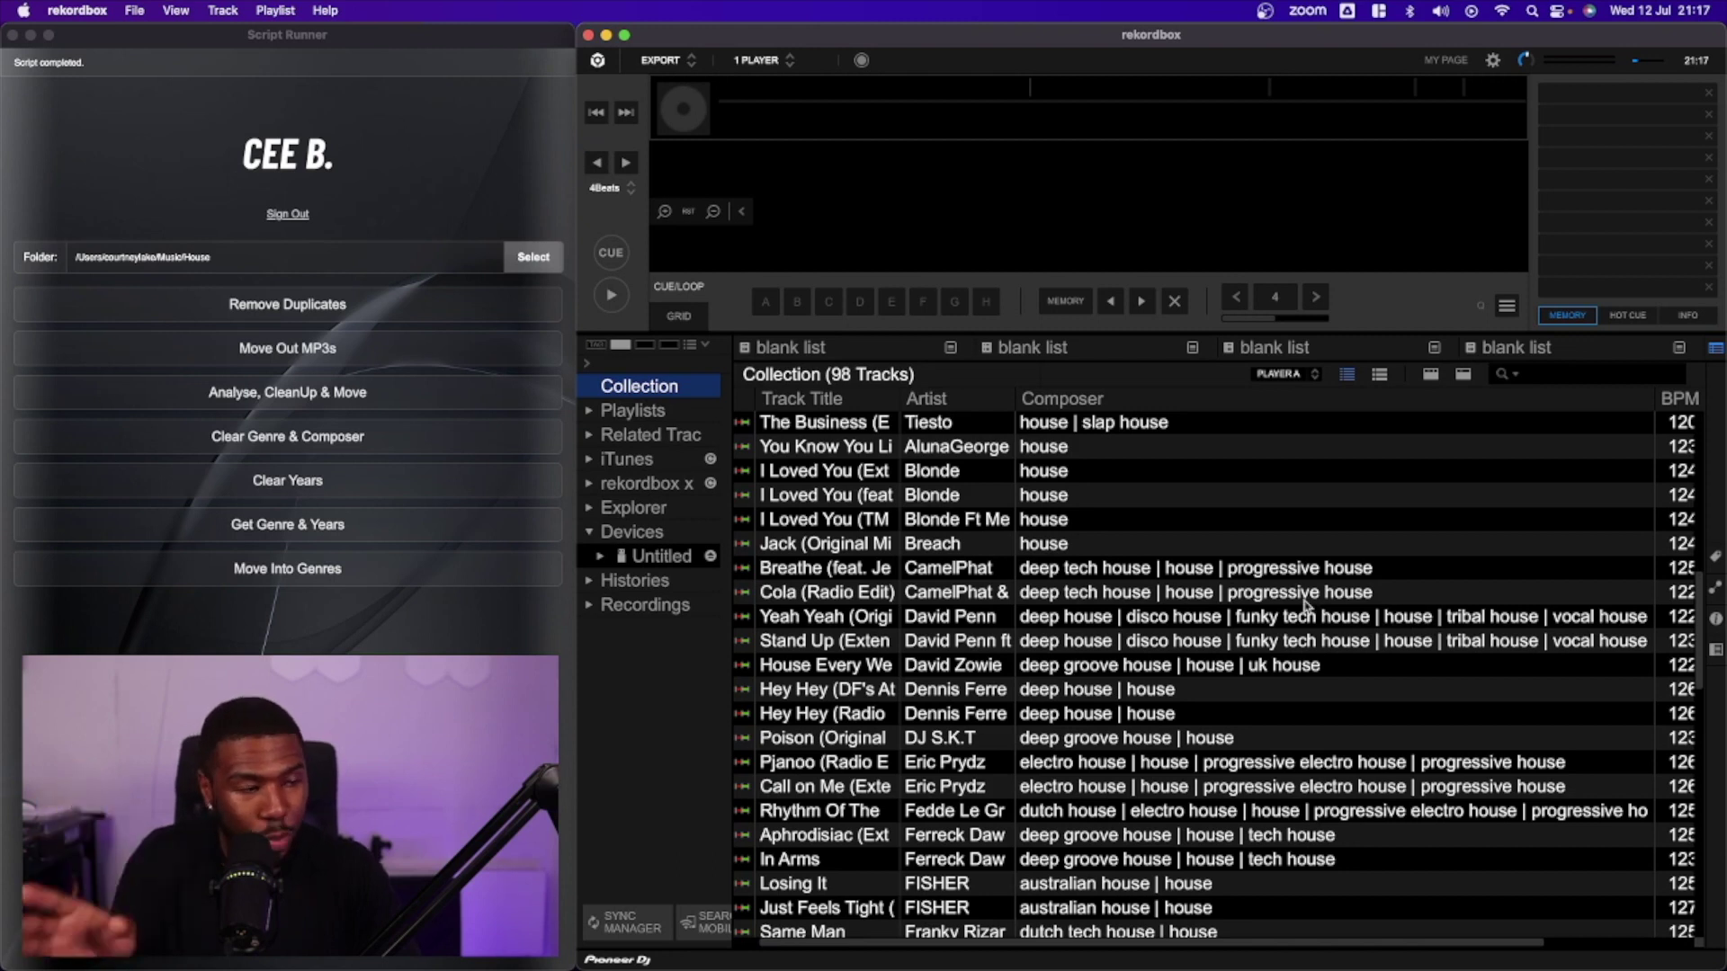
pyautogui.scroll(-3, 891, 544)
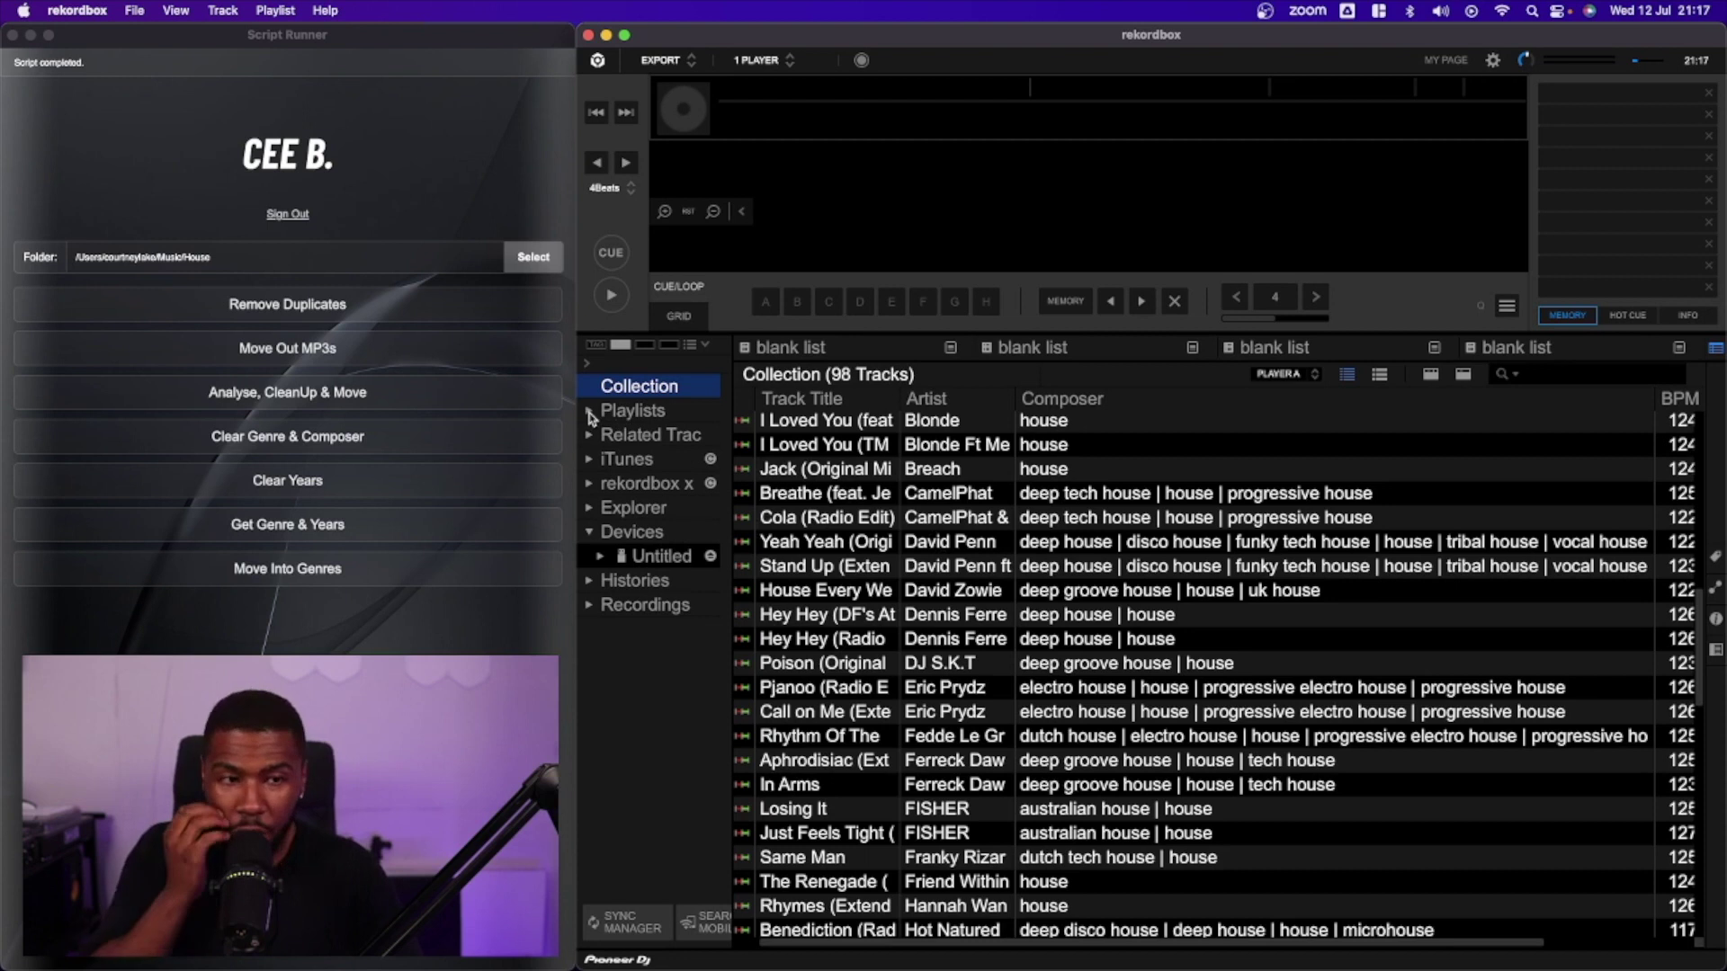
pyautogui.click(591, 415)
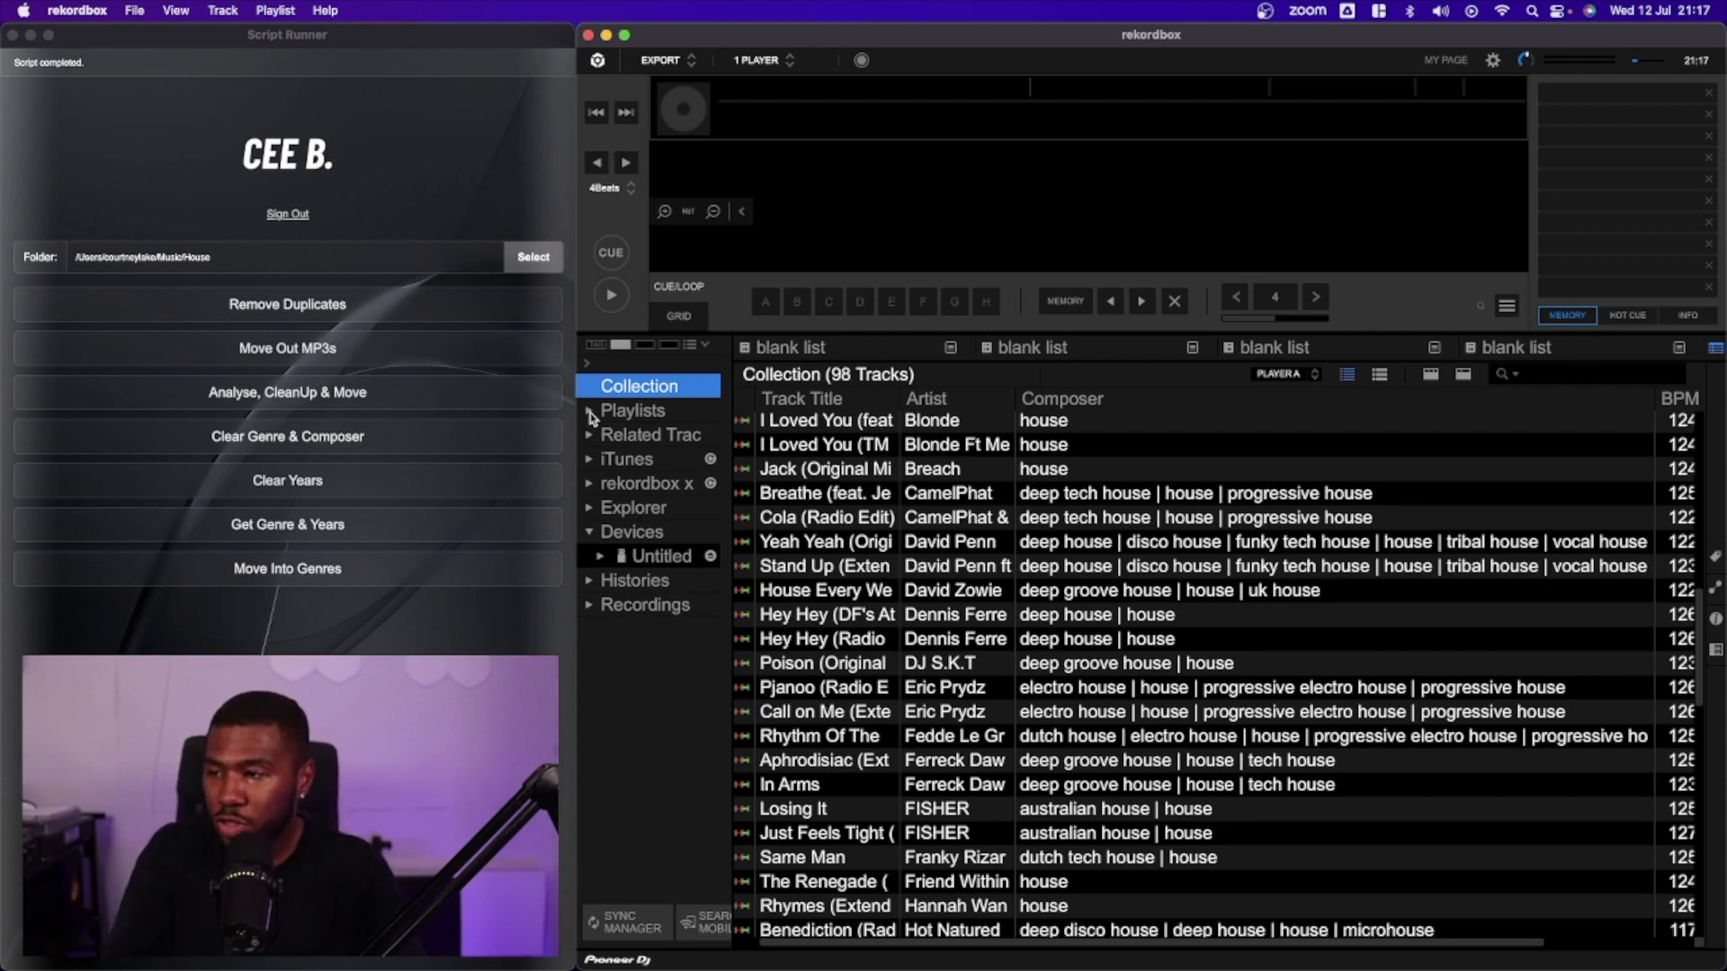
# Step: Create a new intelligent playlist under Playlists named 'Progressive House'
pyautogui.click(613, 412)
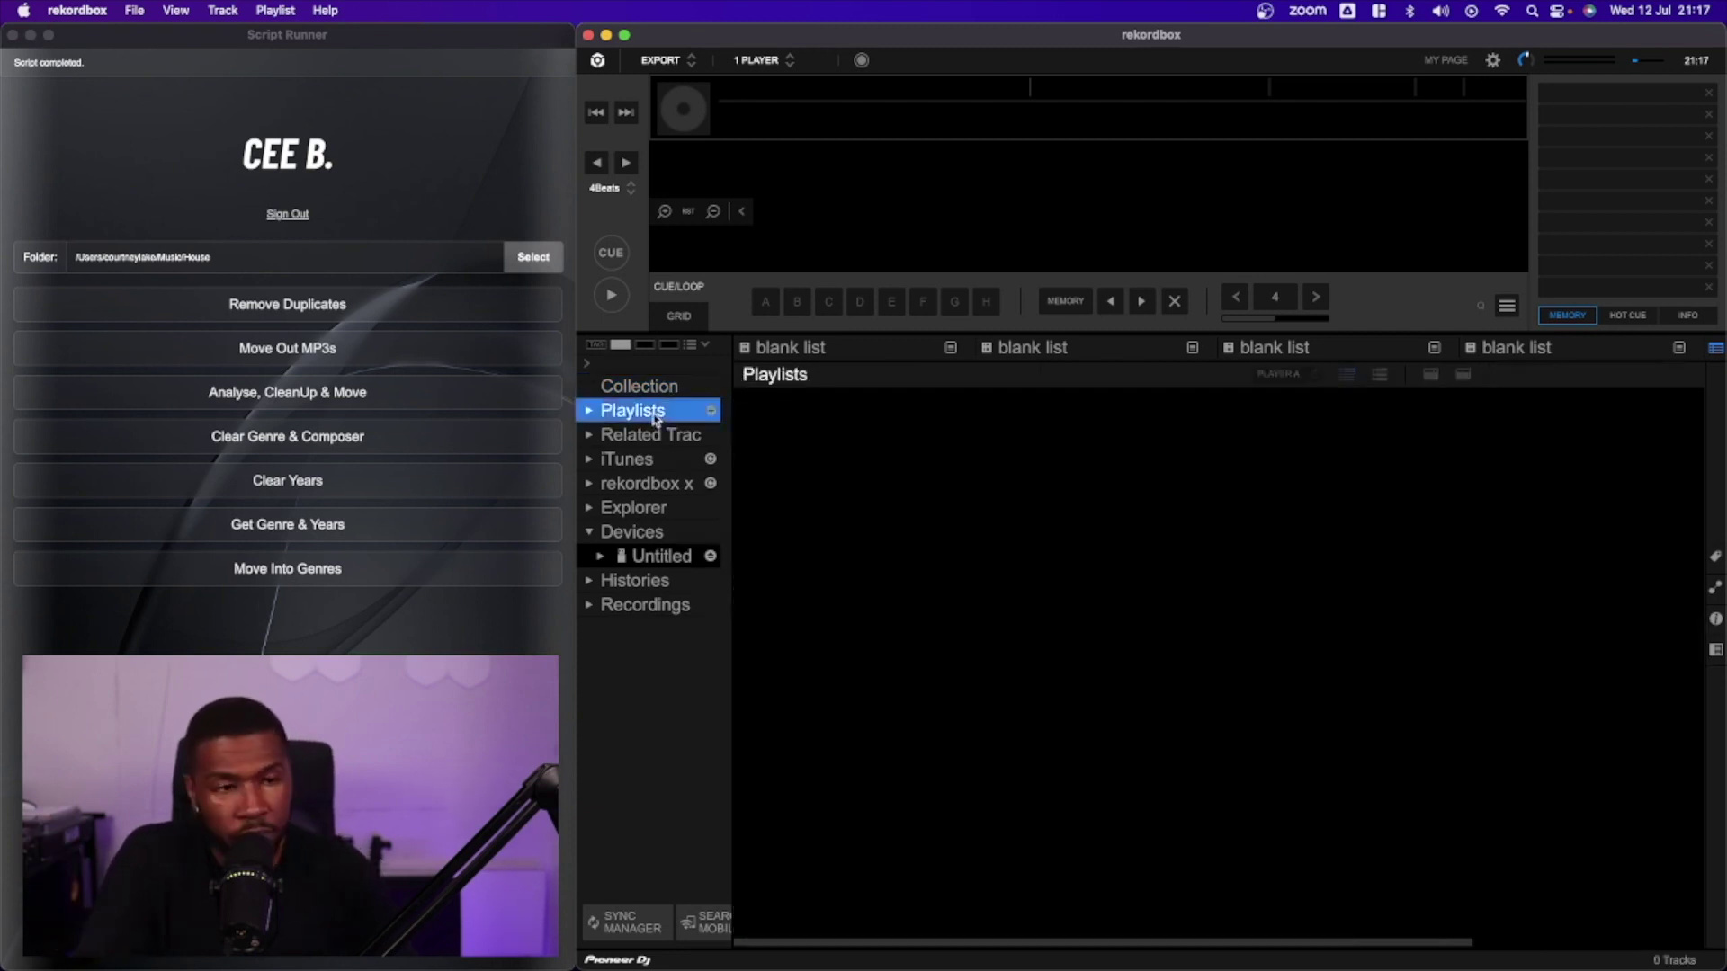
pyautogui.rightClick(655, 415)
pyautogui.click(763, 482)
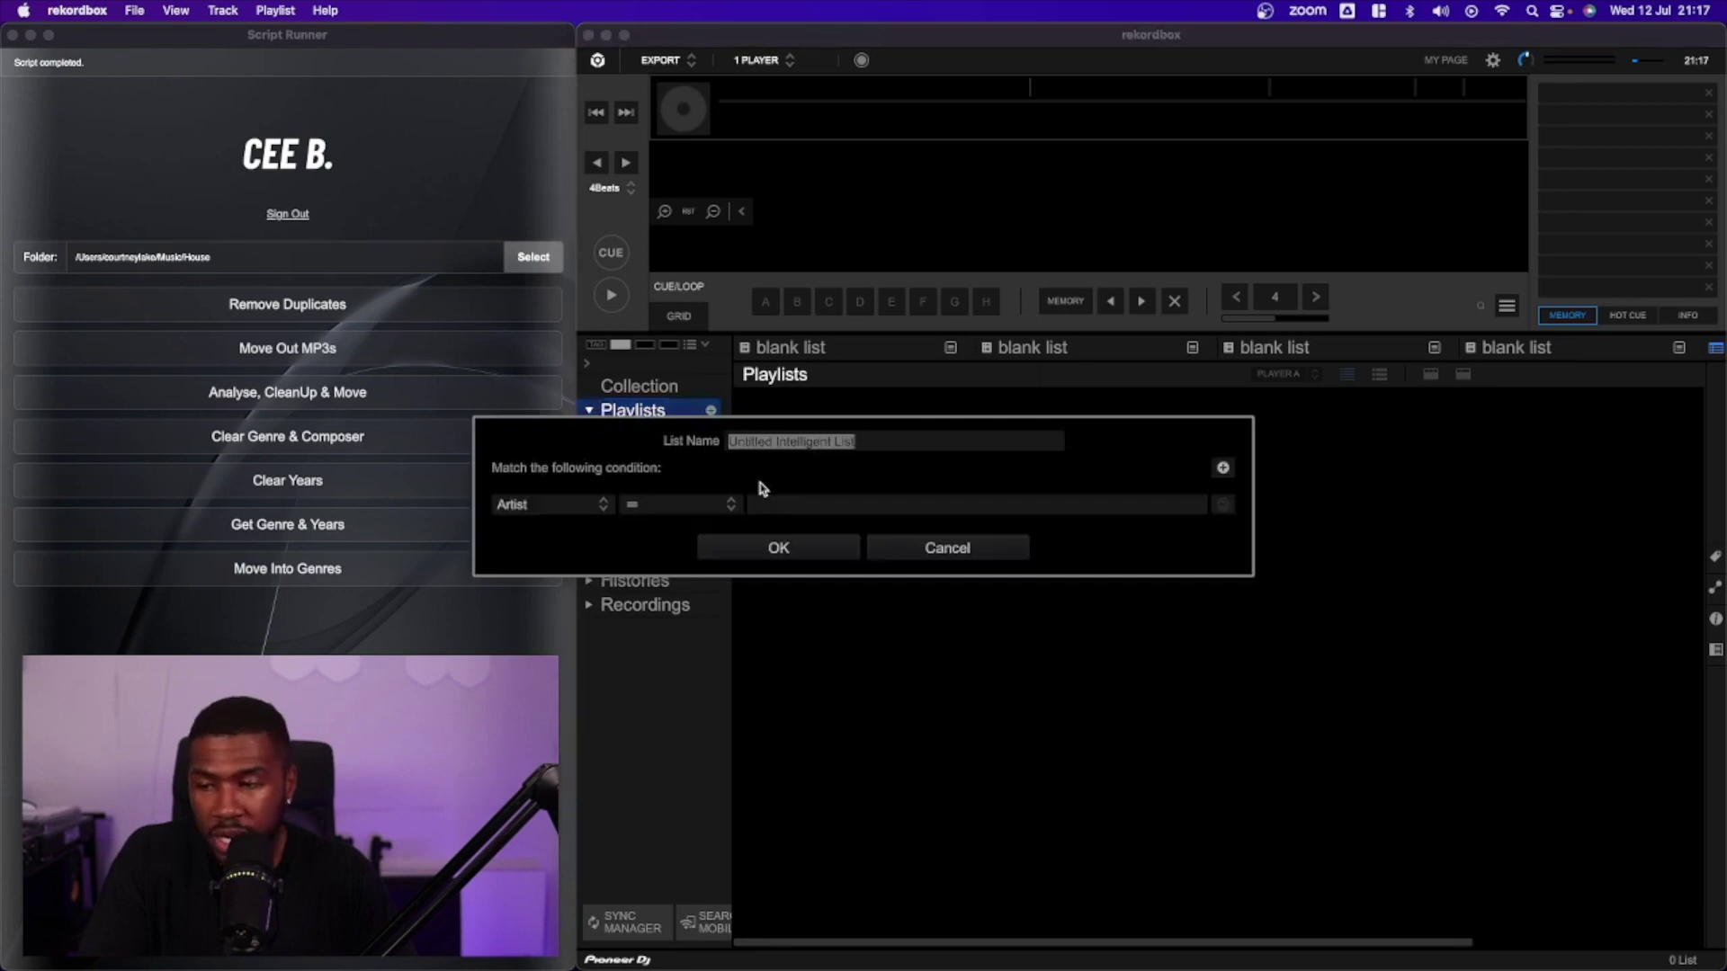
pyautogui.click(853, 442)
pyautogui.moveTo(872, 441); pyautogui.dragTo(663, 448)
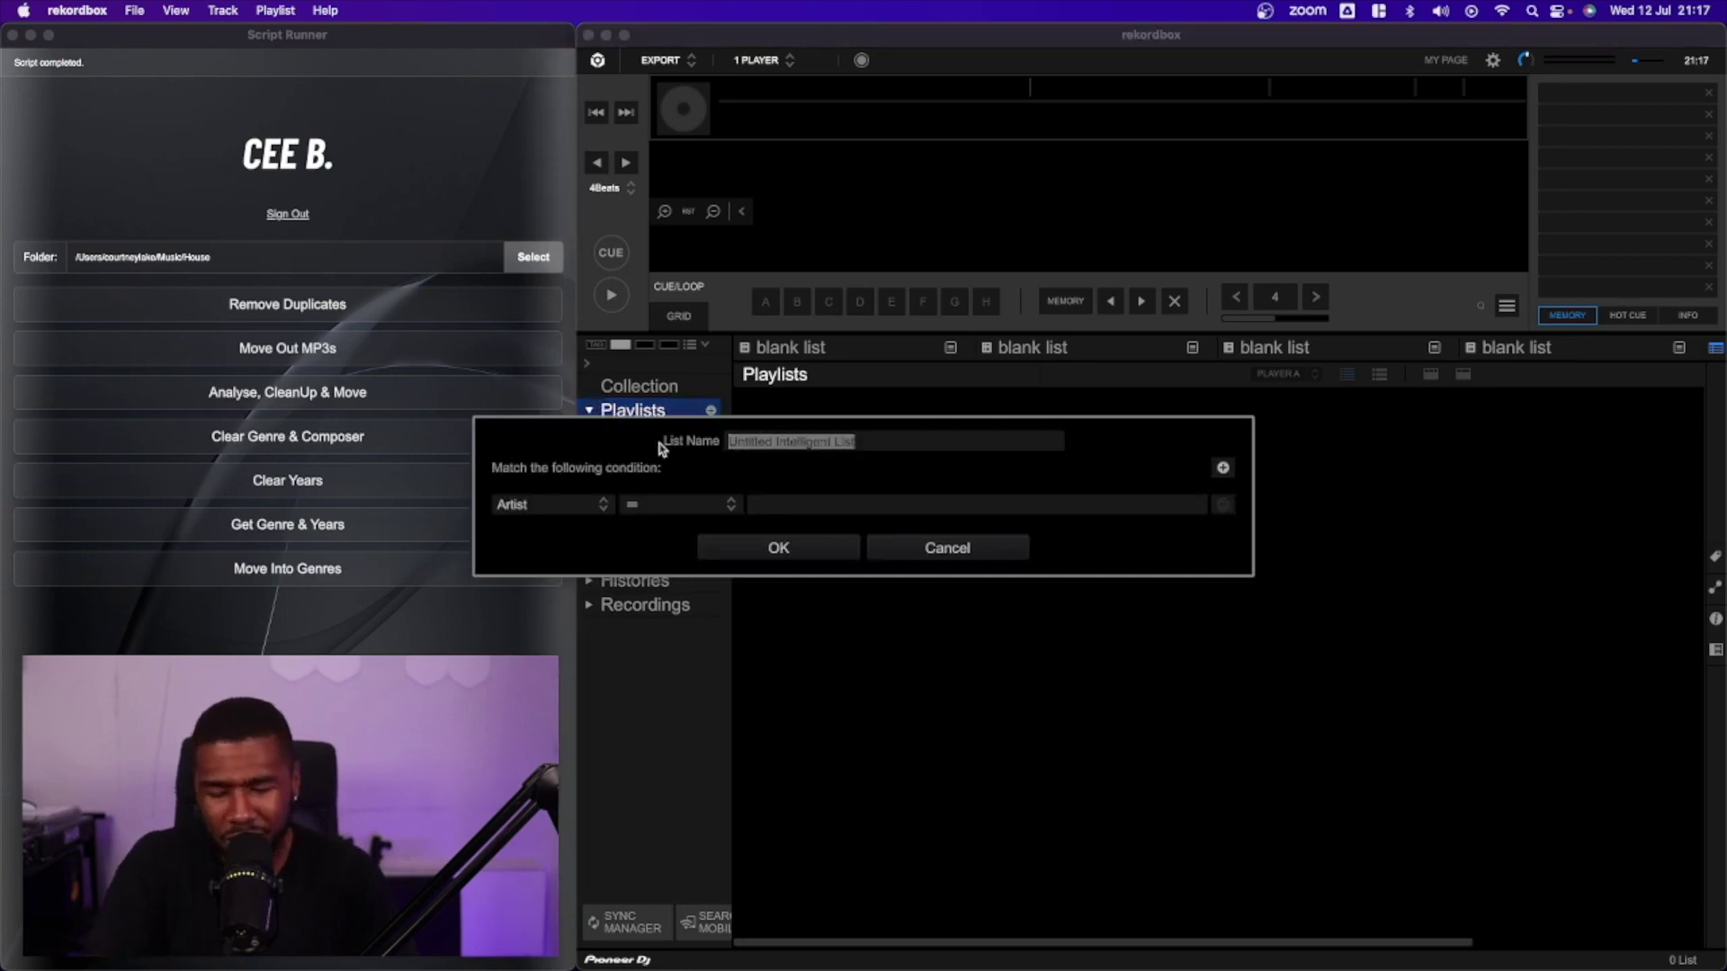
pyautogui.write('Progressive House')
# Step: Give it the rule Composer contains 'progressive house', confirming to gather 15 tracks
pyautogui.click(553, 505)
pyautogui.click(576, 595)
pyautogui.click(645, 509)
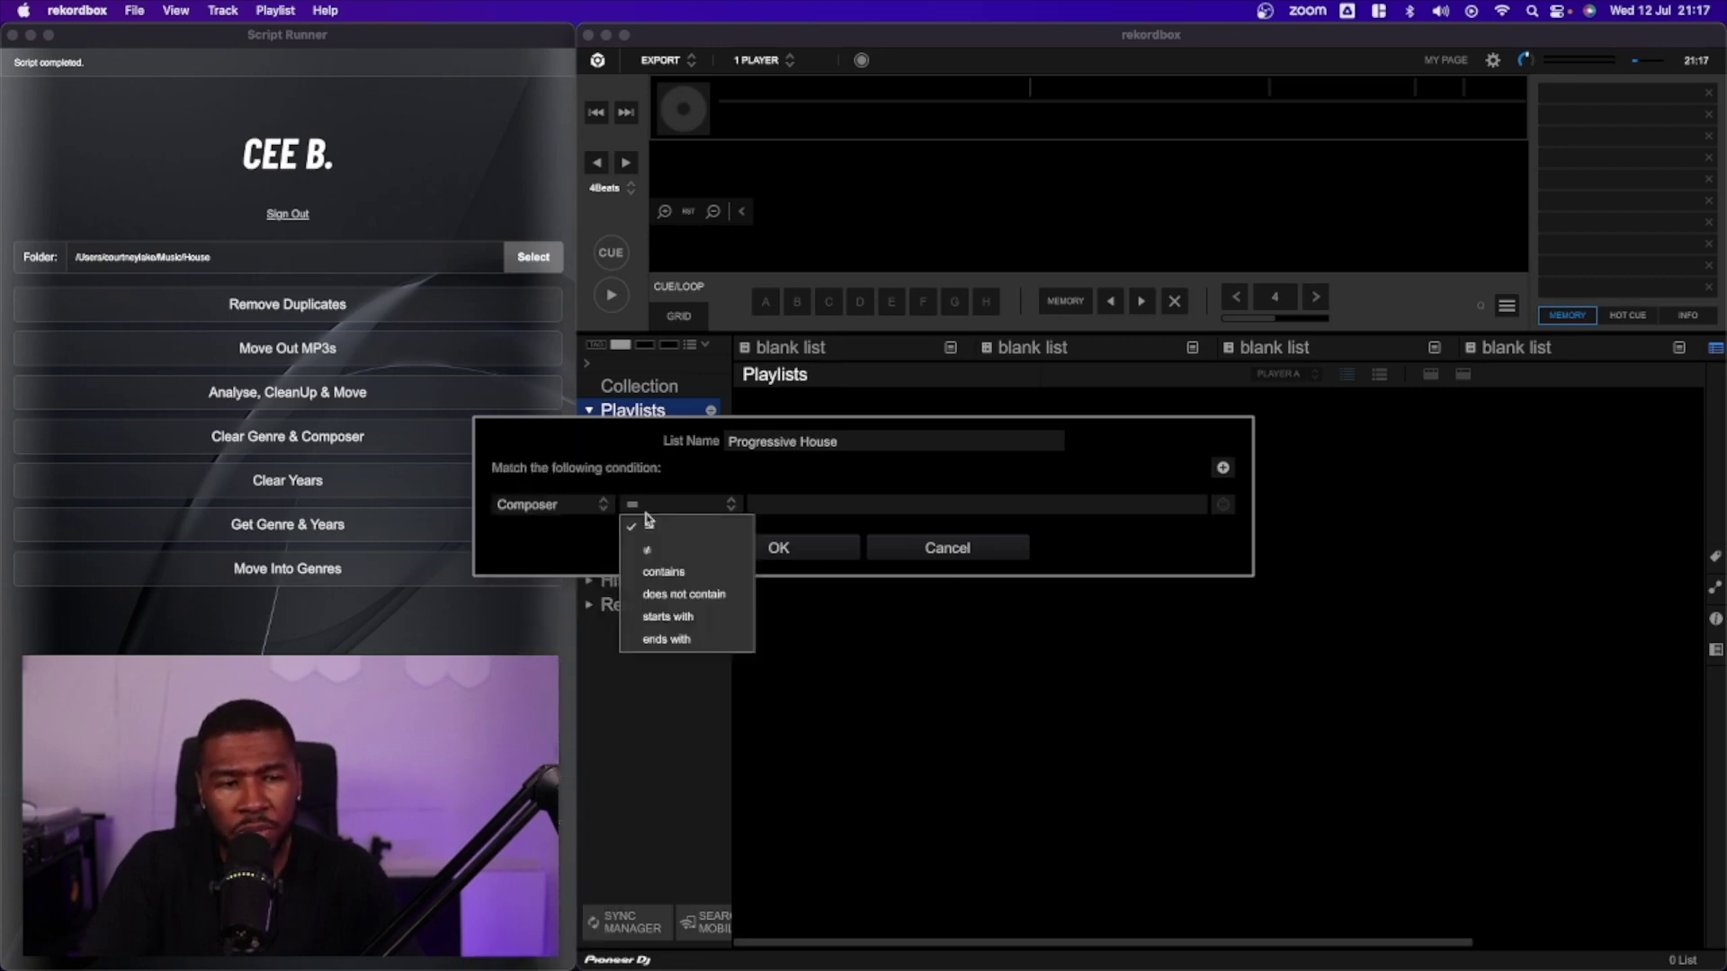
pyautogui.click(664, 572)
pyautogui.write('progressive hou')
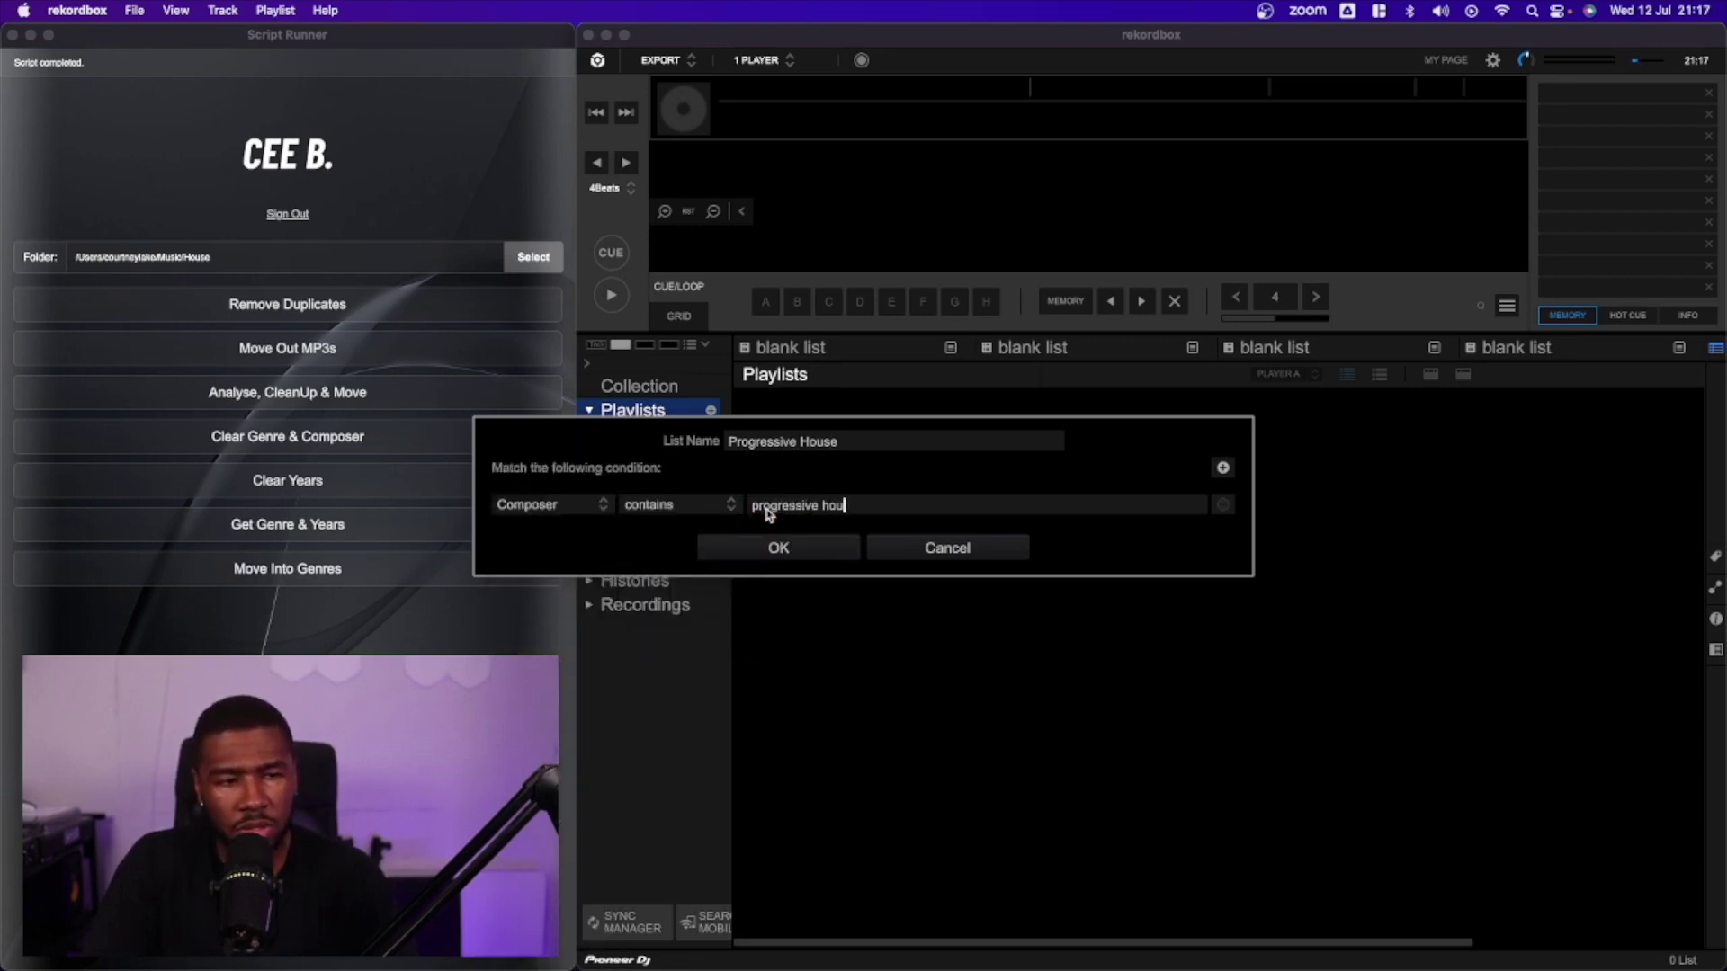
pyautogui.press('Return')
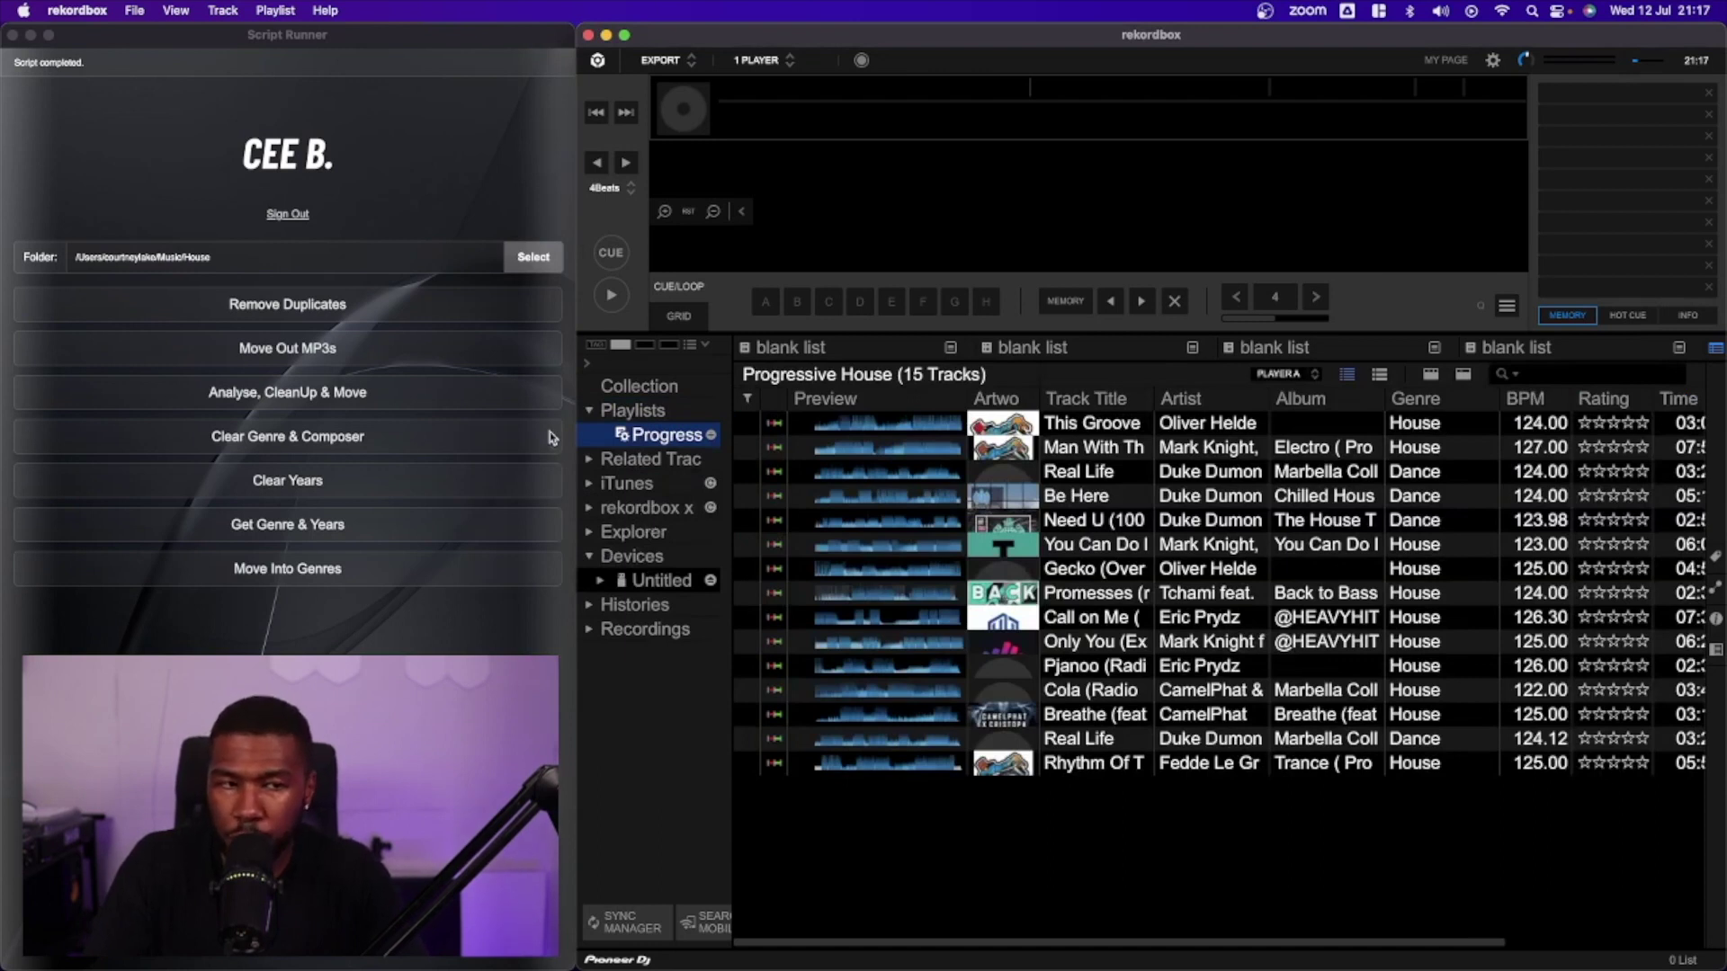
pyautogui.click(660, 387)
# Step: Start another intelligent playlist under Playlists and name it 'Tech House'
pyautogui.scroll(-1, 1128, 583)
pyautogui.scroll(-6, 1128, 583)
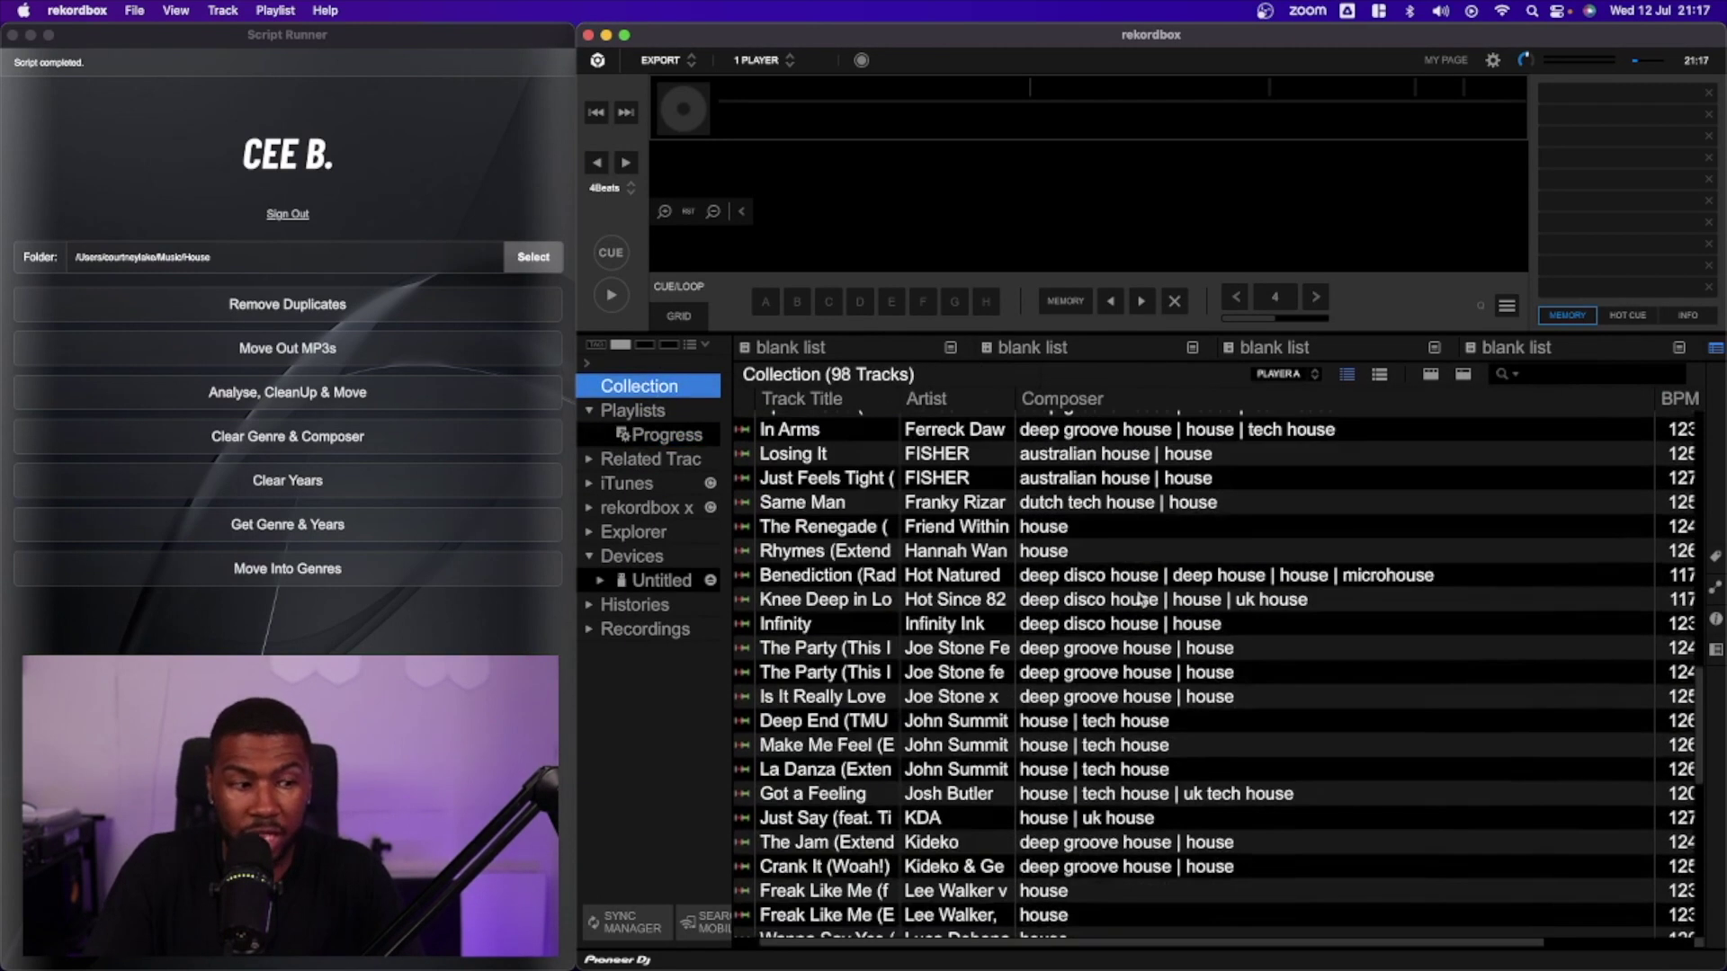
pyautogui.rightClick(634, 416)
pyautogui.click(727, 486)
pyautogui.write('Tech House')
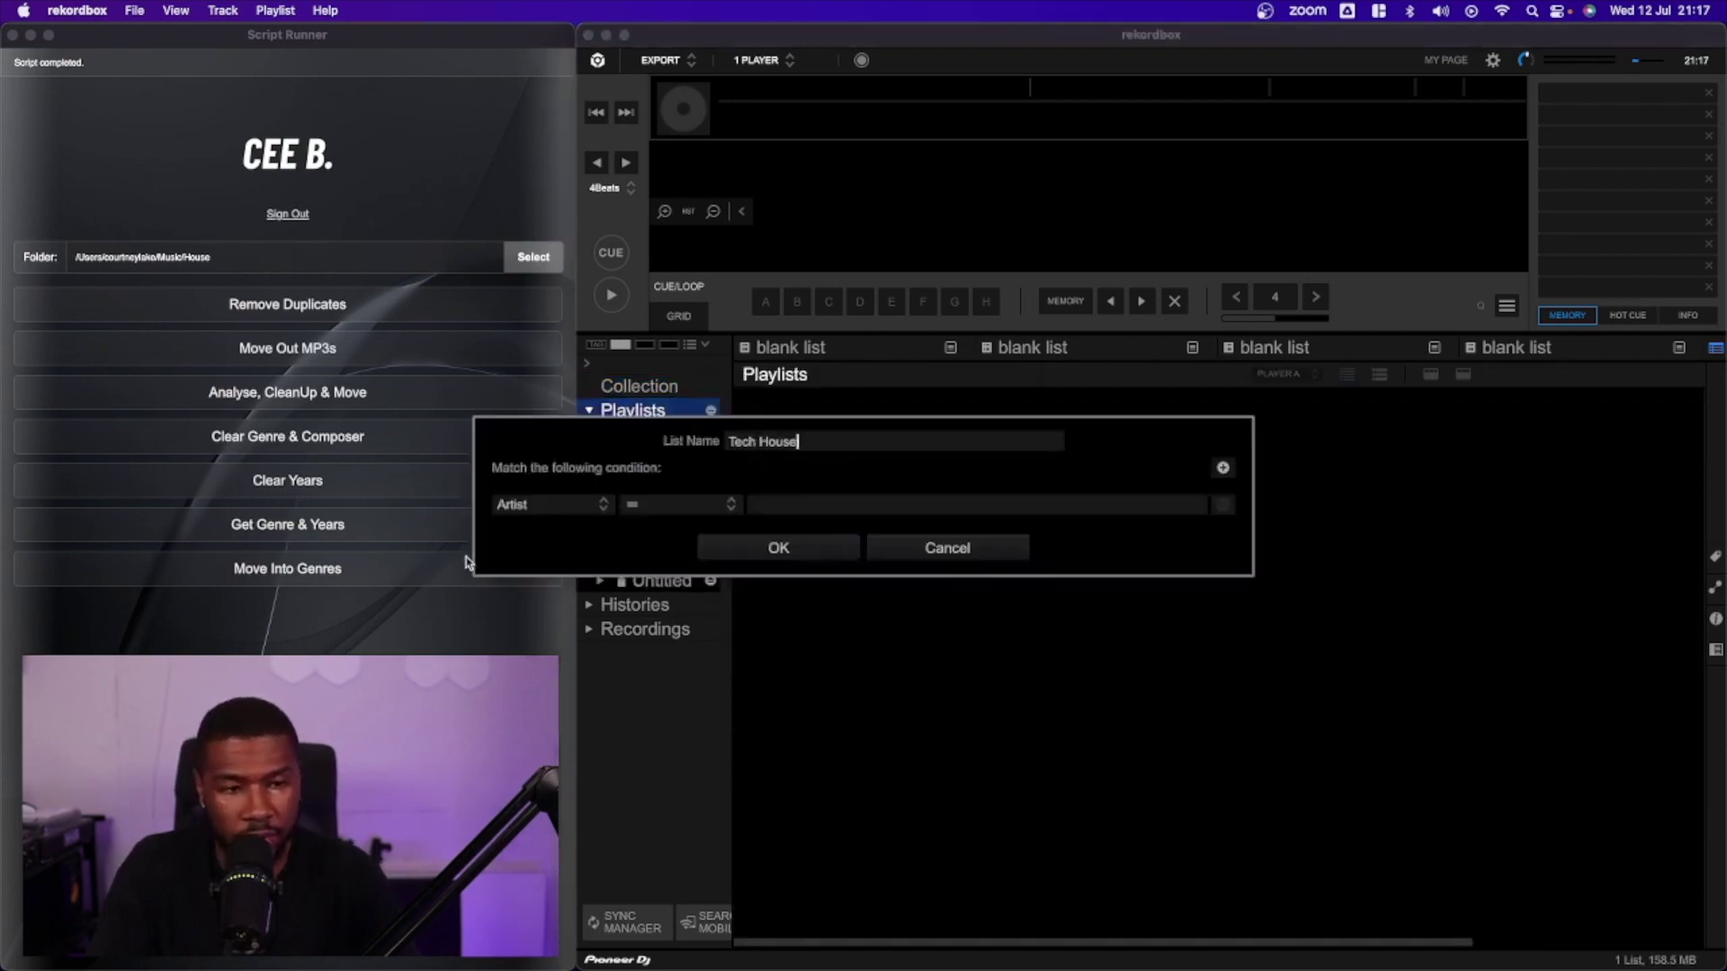
# Step: Set its rule to Composer contains 'Tech House' and confirm with OK
pyautogui.click(550, 504)
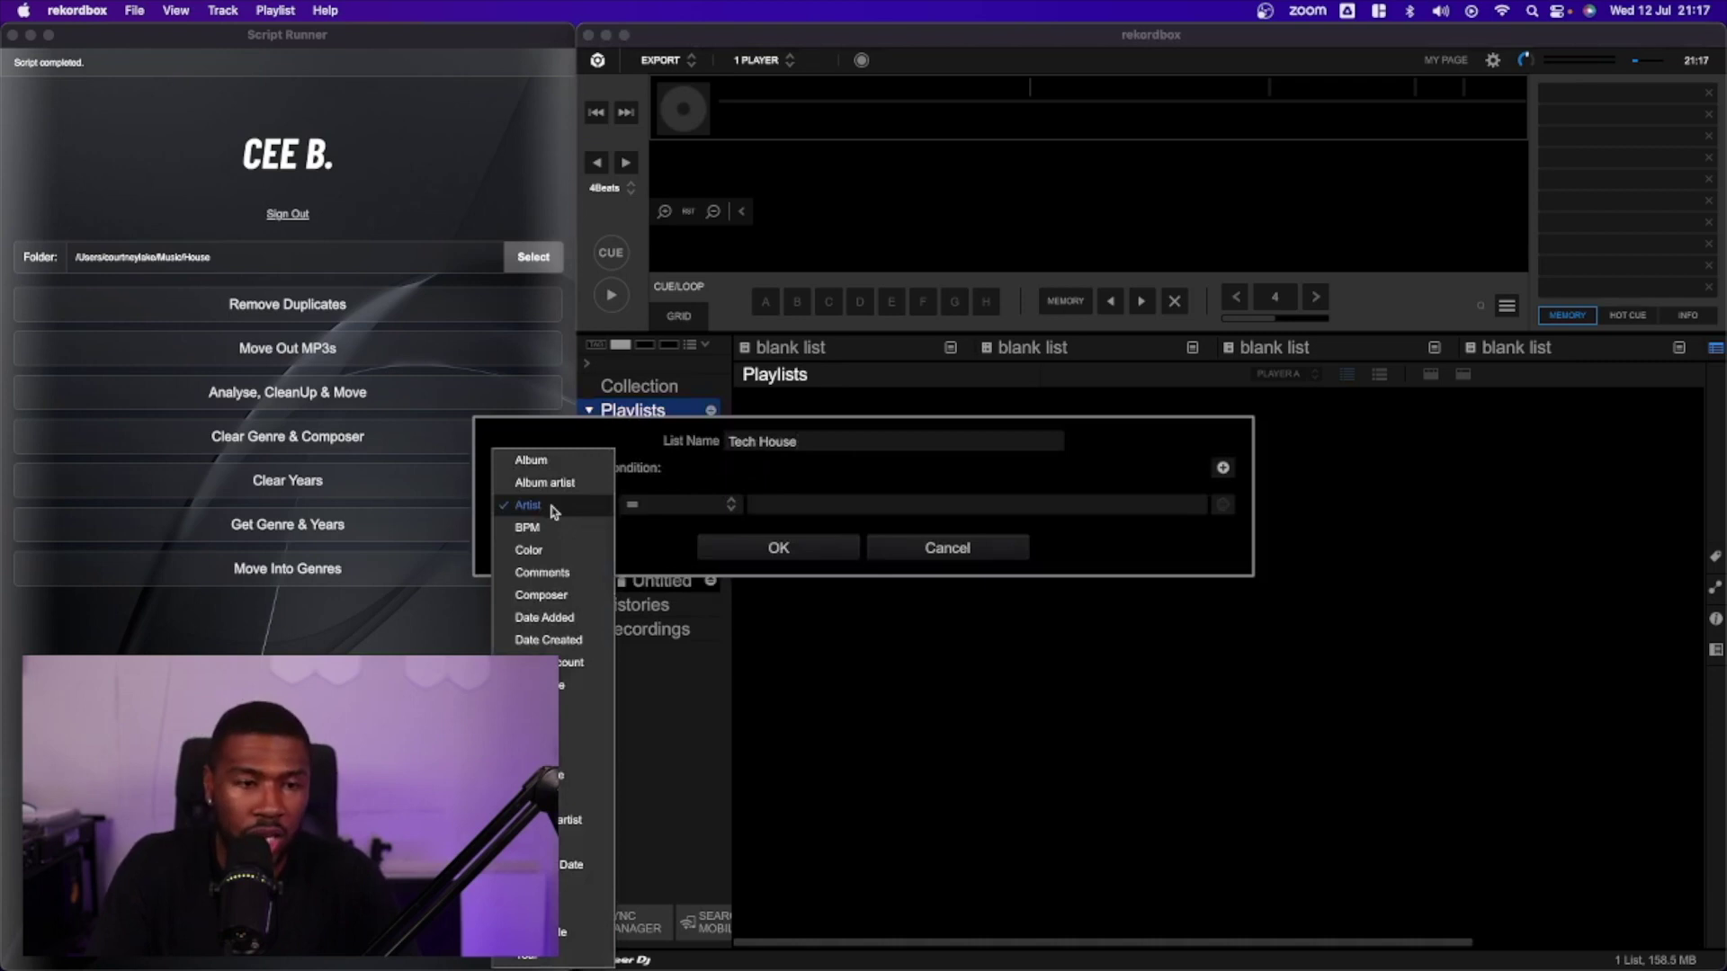
pyautogui.click(572, 605)
pyautogui.click(697, 508)
pyautogui.click(688, 565)
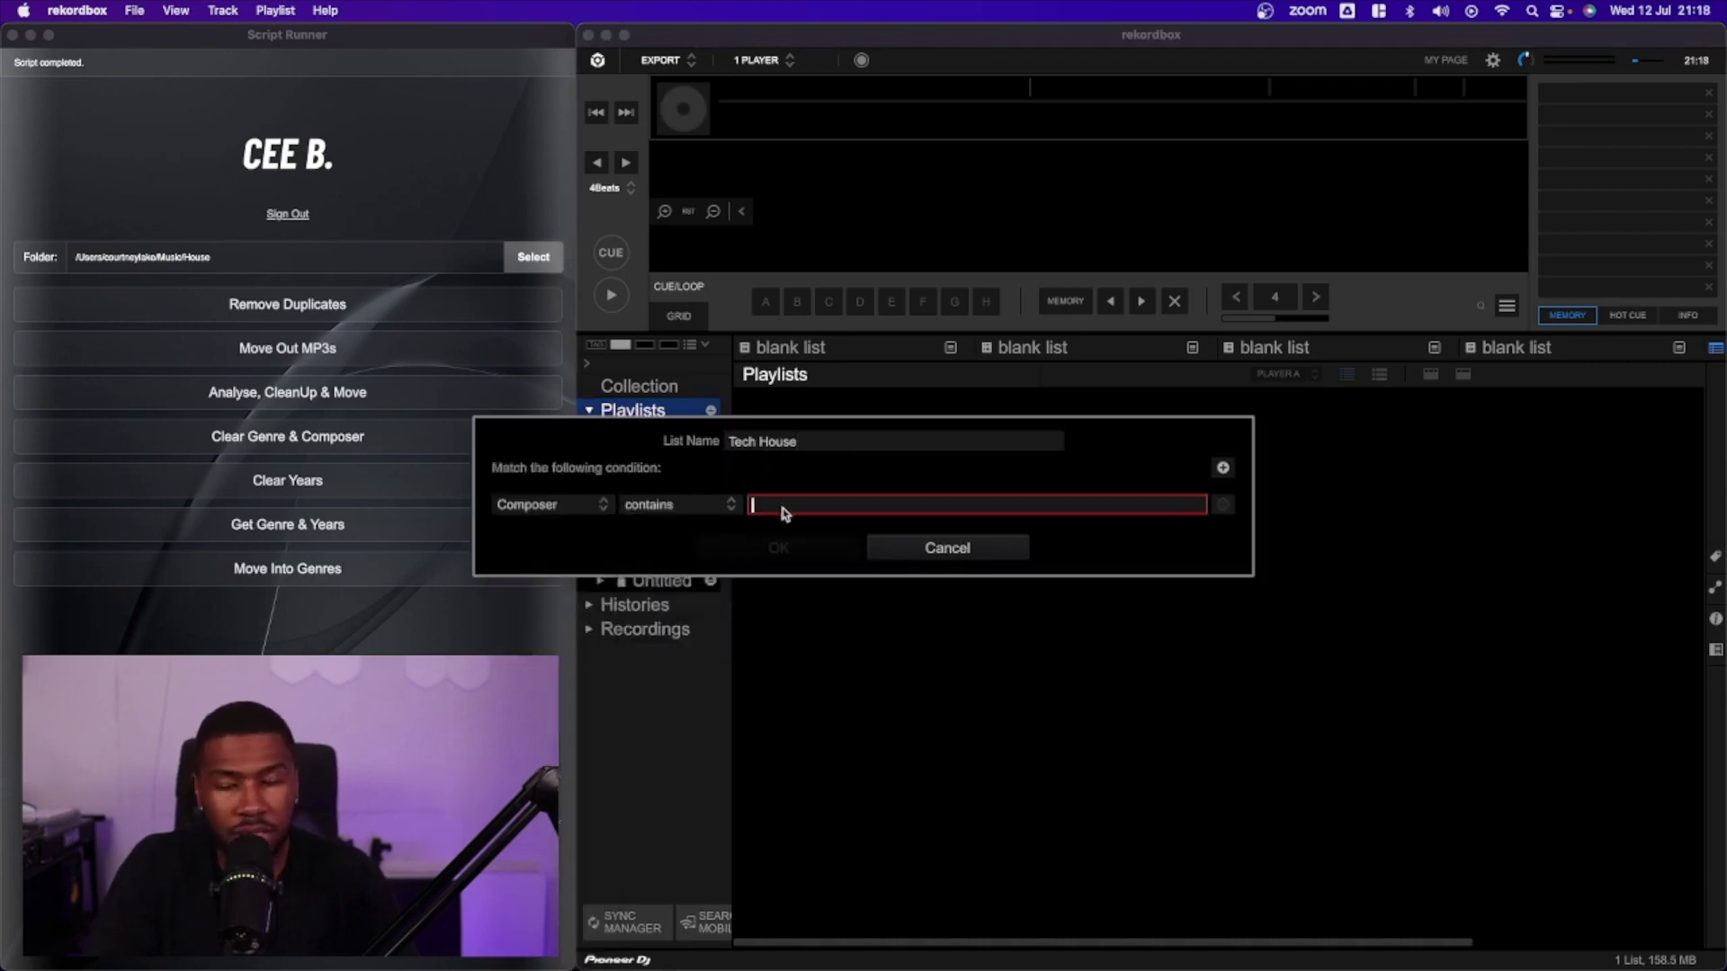
pyautogui.write('Tech House')
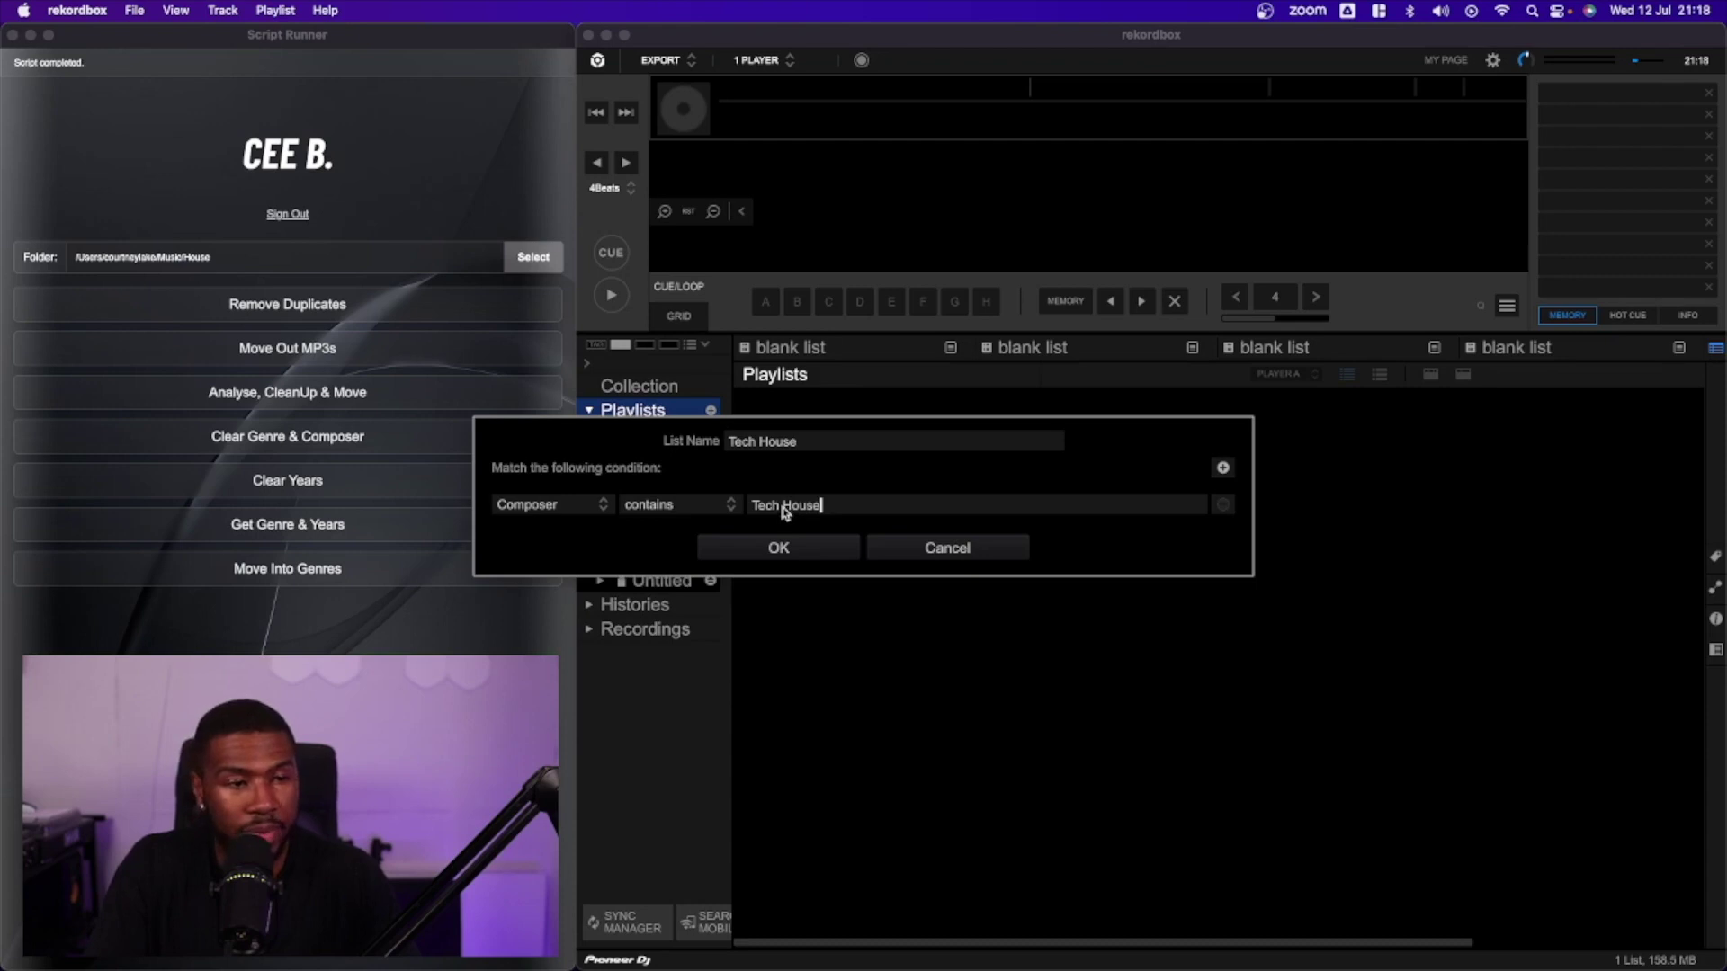
pyautogui.click(795, 548)
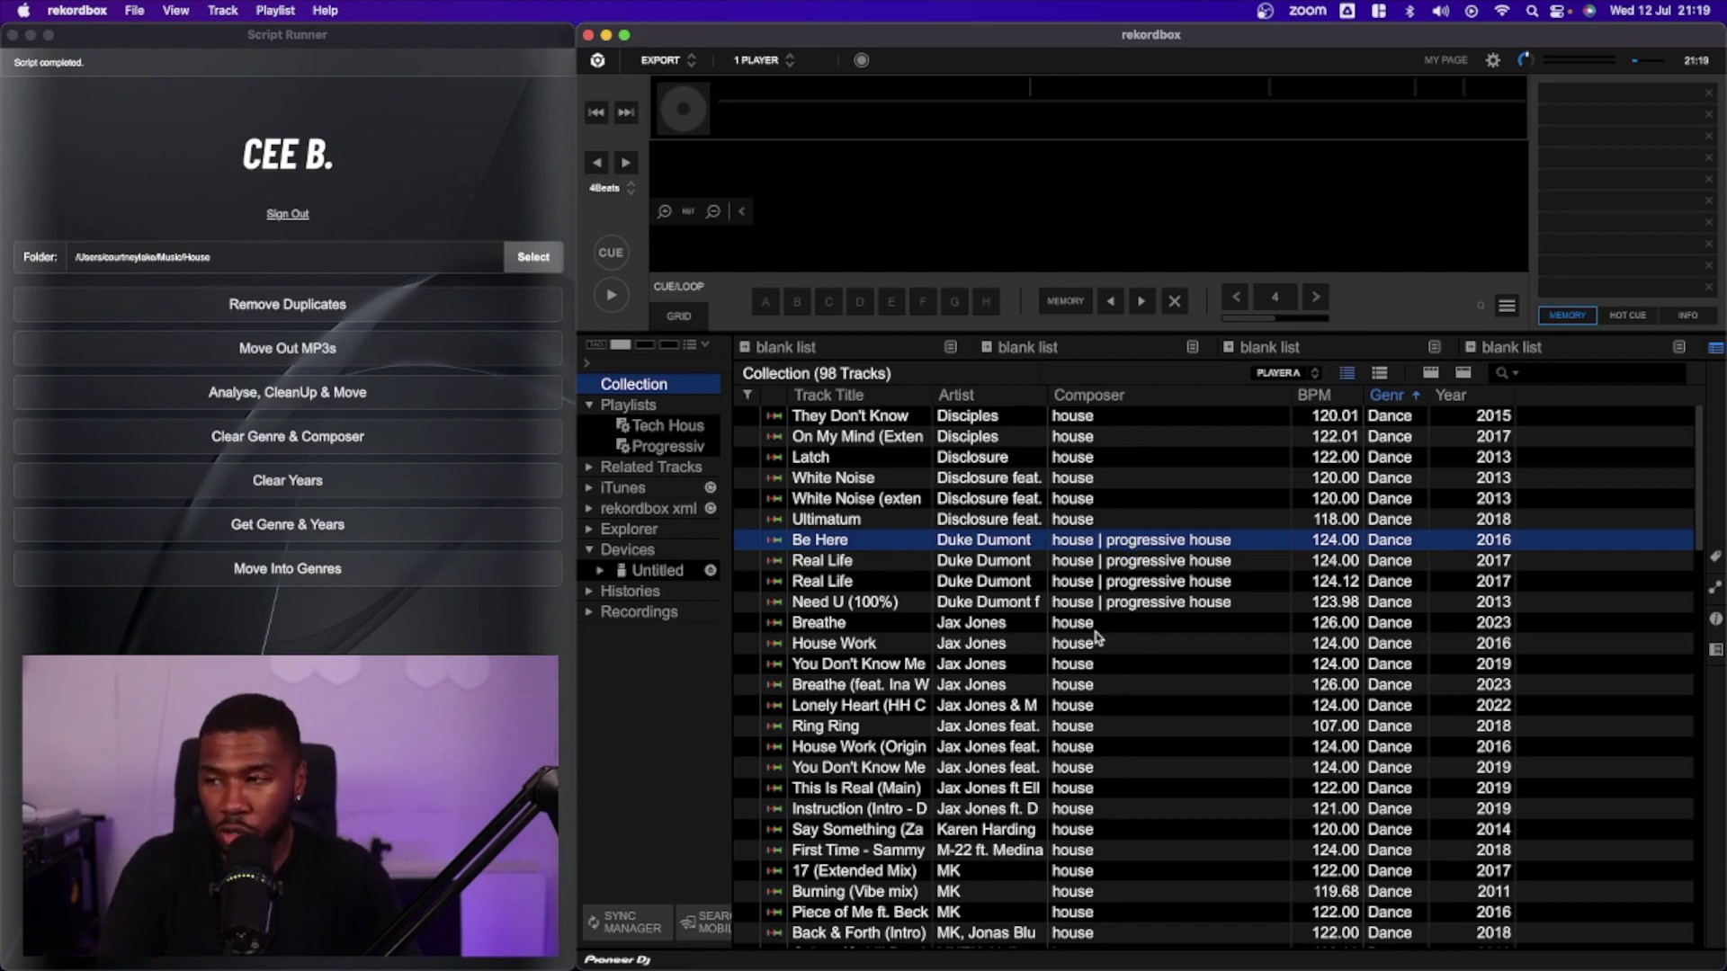
# Step: In Serato DJ Pro, run Rescan ID3 Tags from Files and narrow the crate sidebar
pyautogui.hotkey('ctrl', 'Up')
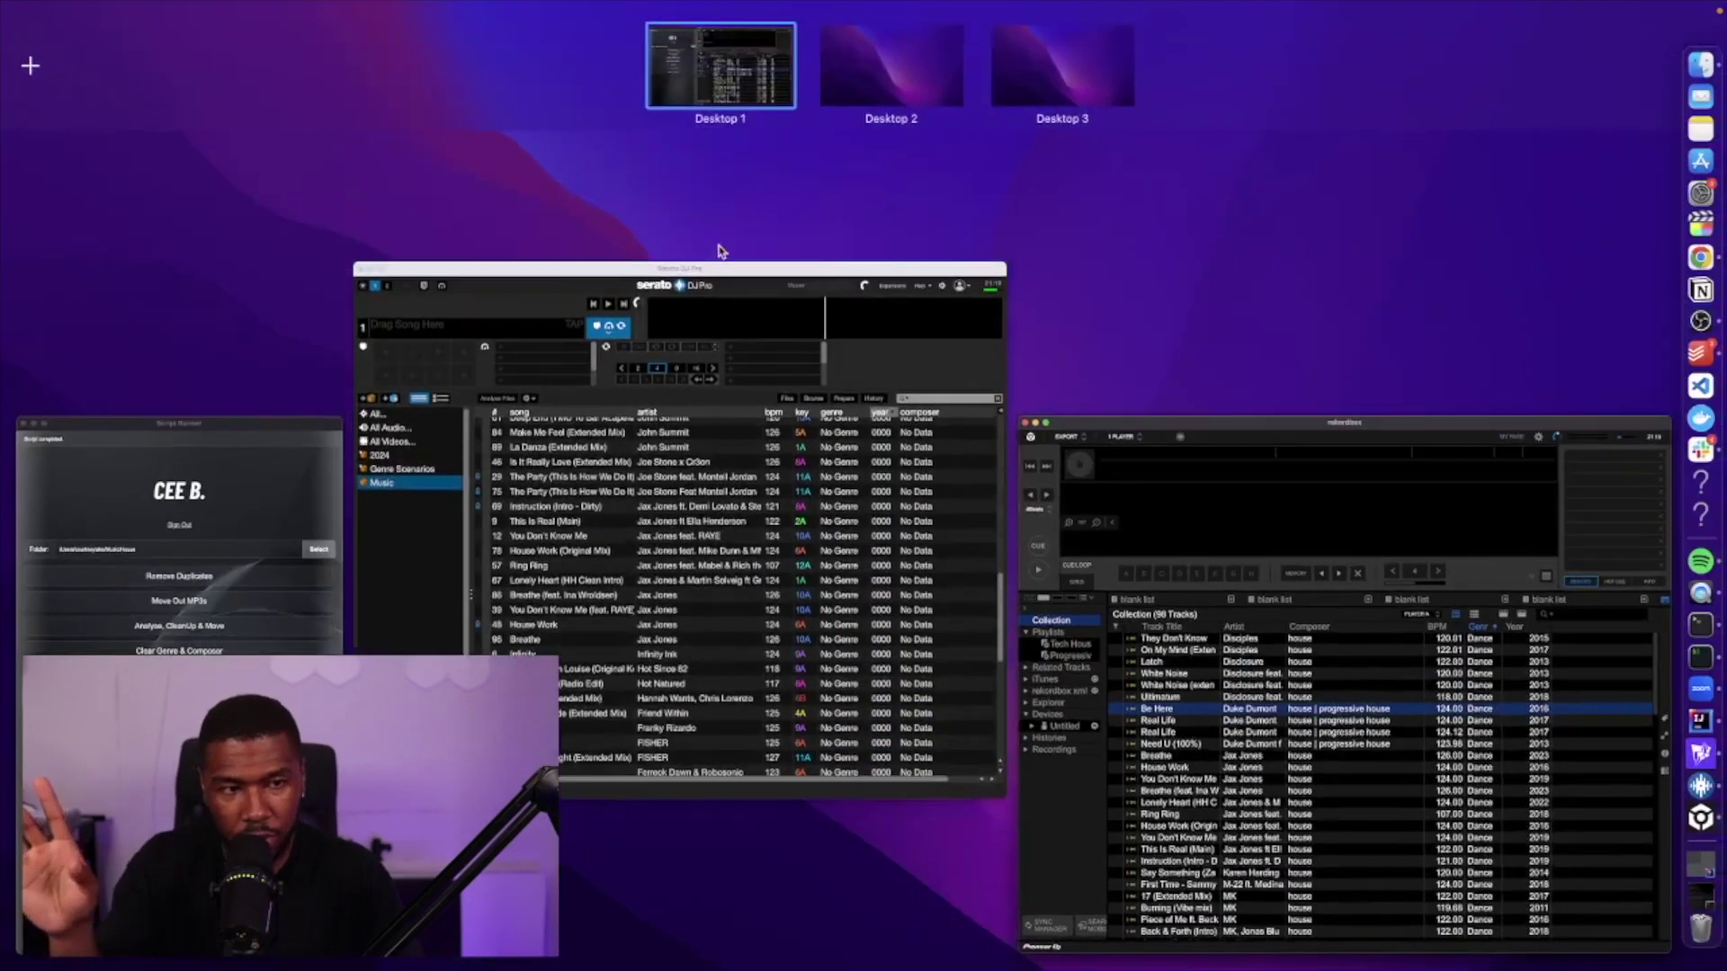
pyautogui.click(719, 261)
pyautogui.scroll(2, 1448, 434)
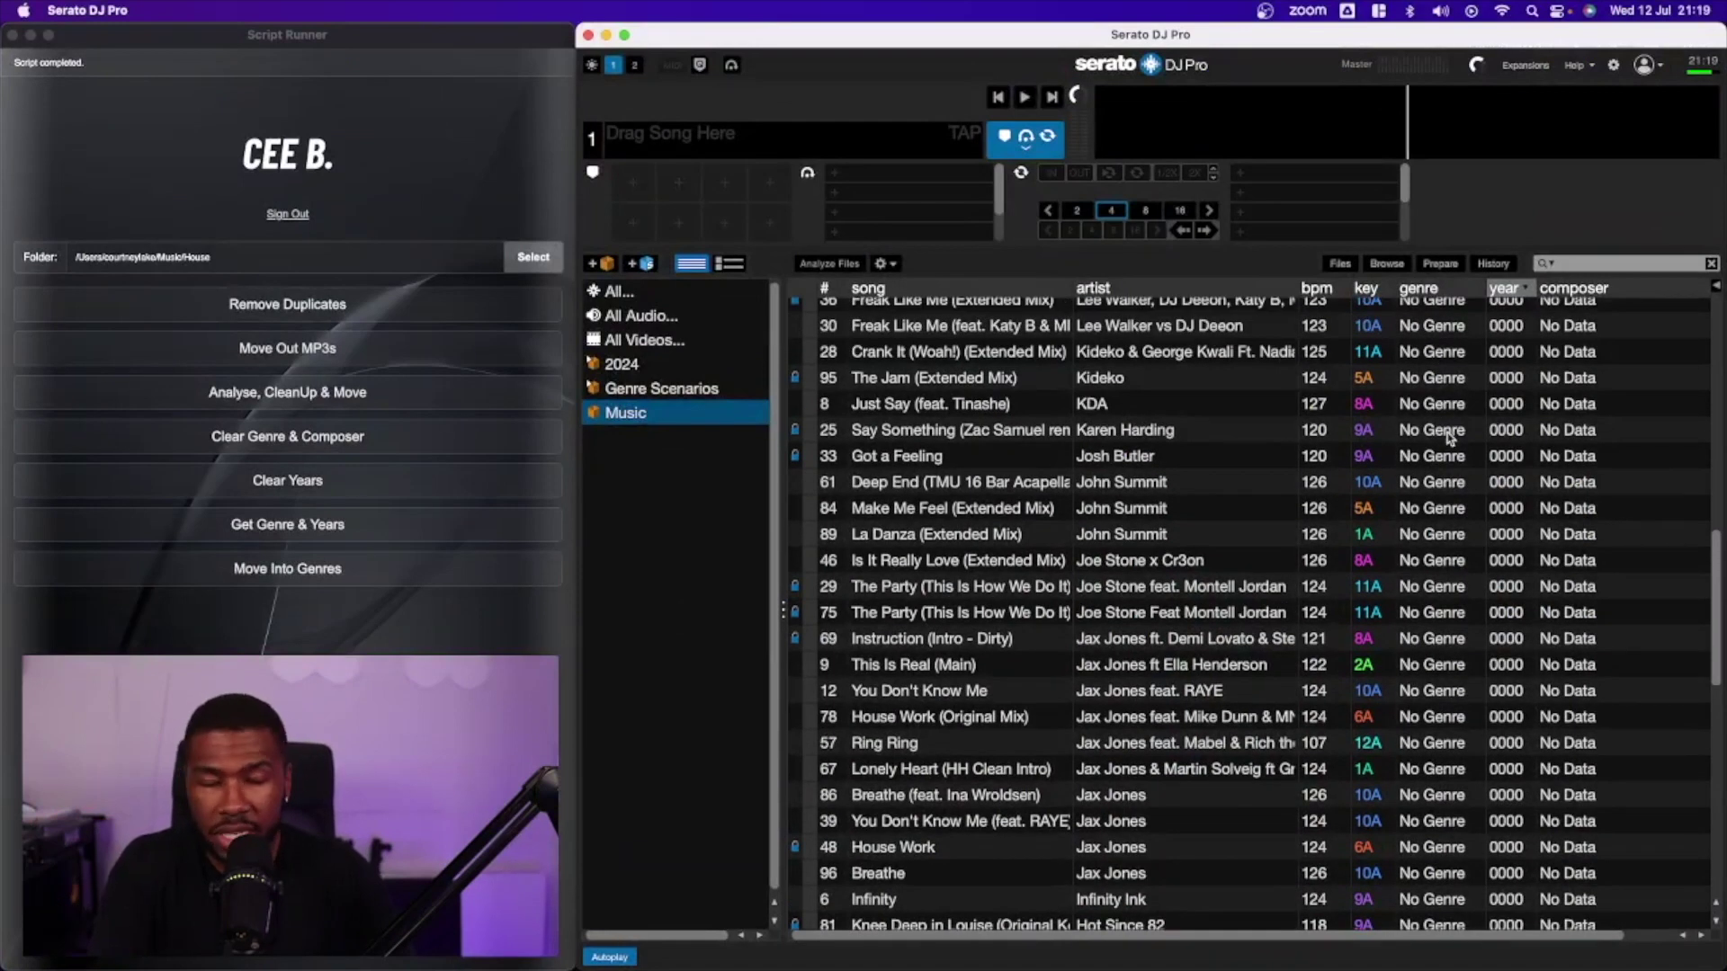
pyautogui.scroll(-1, 1551, 466)
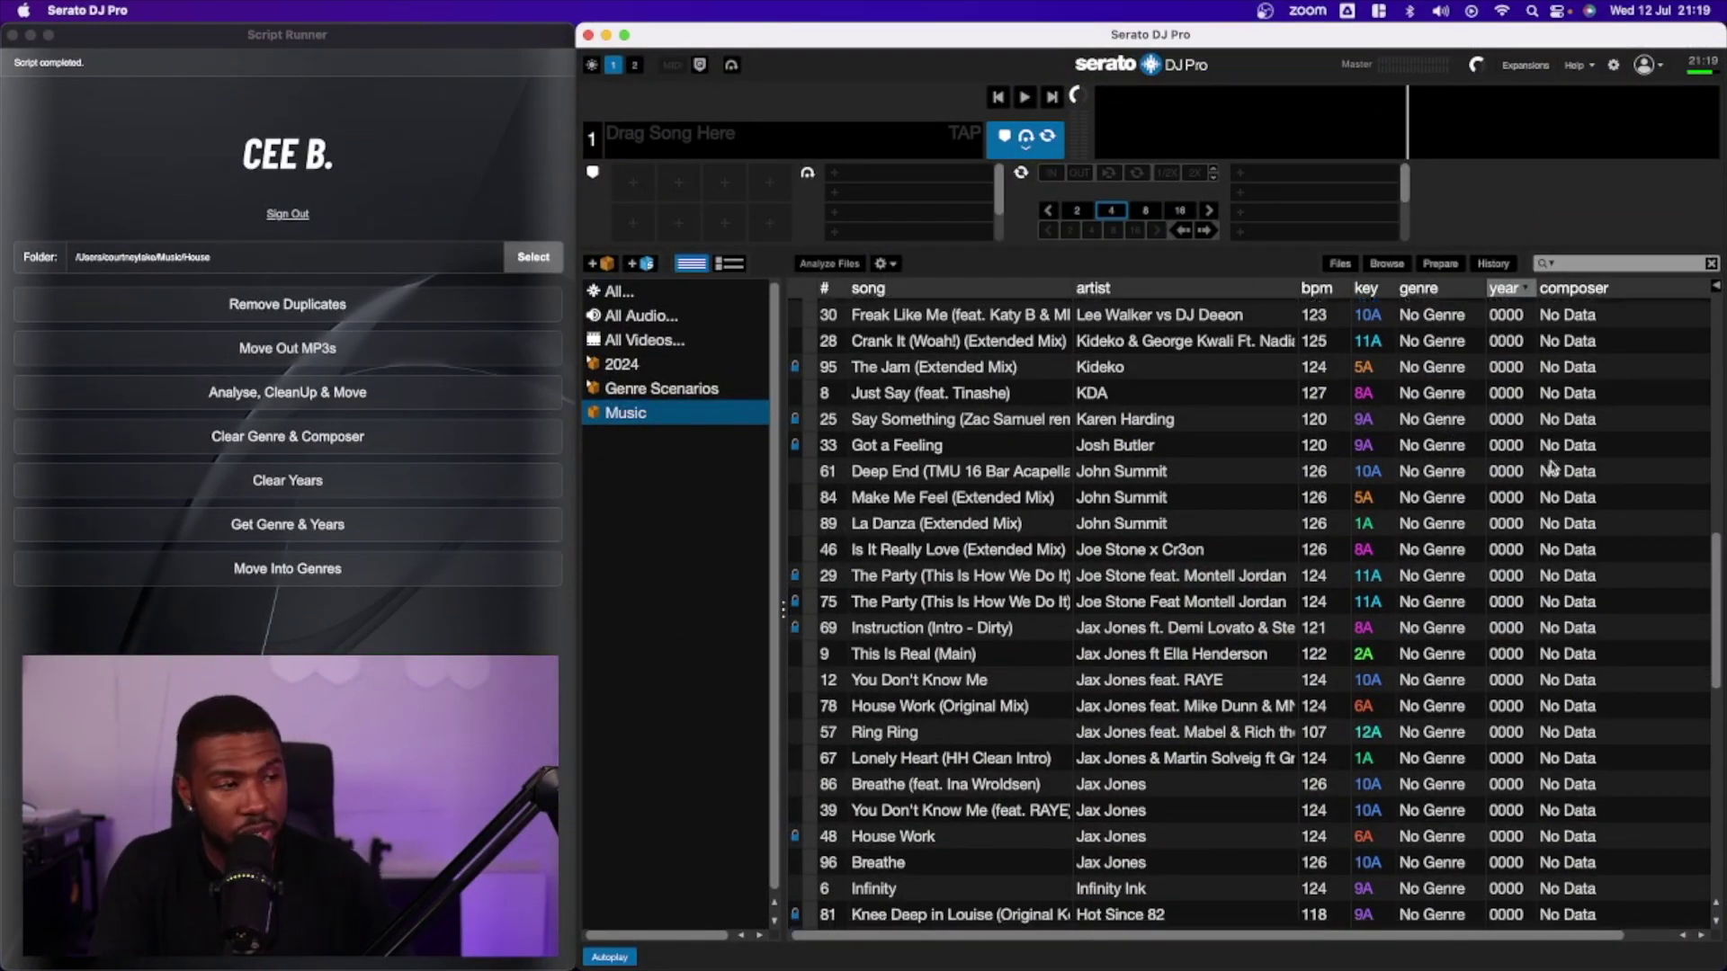
pyautogui.click(1339, 264)
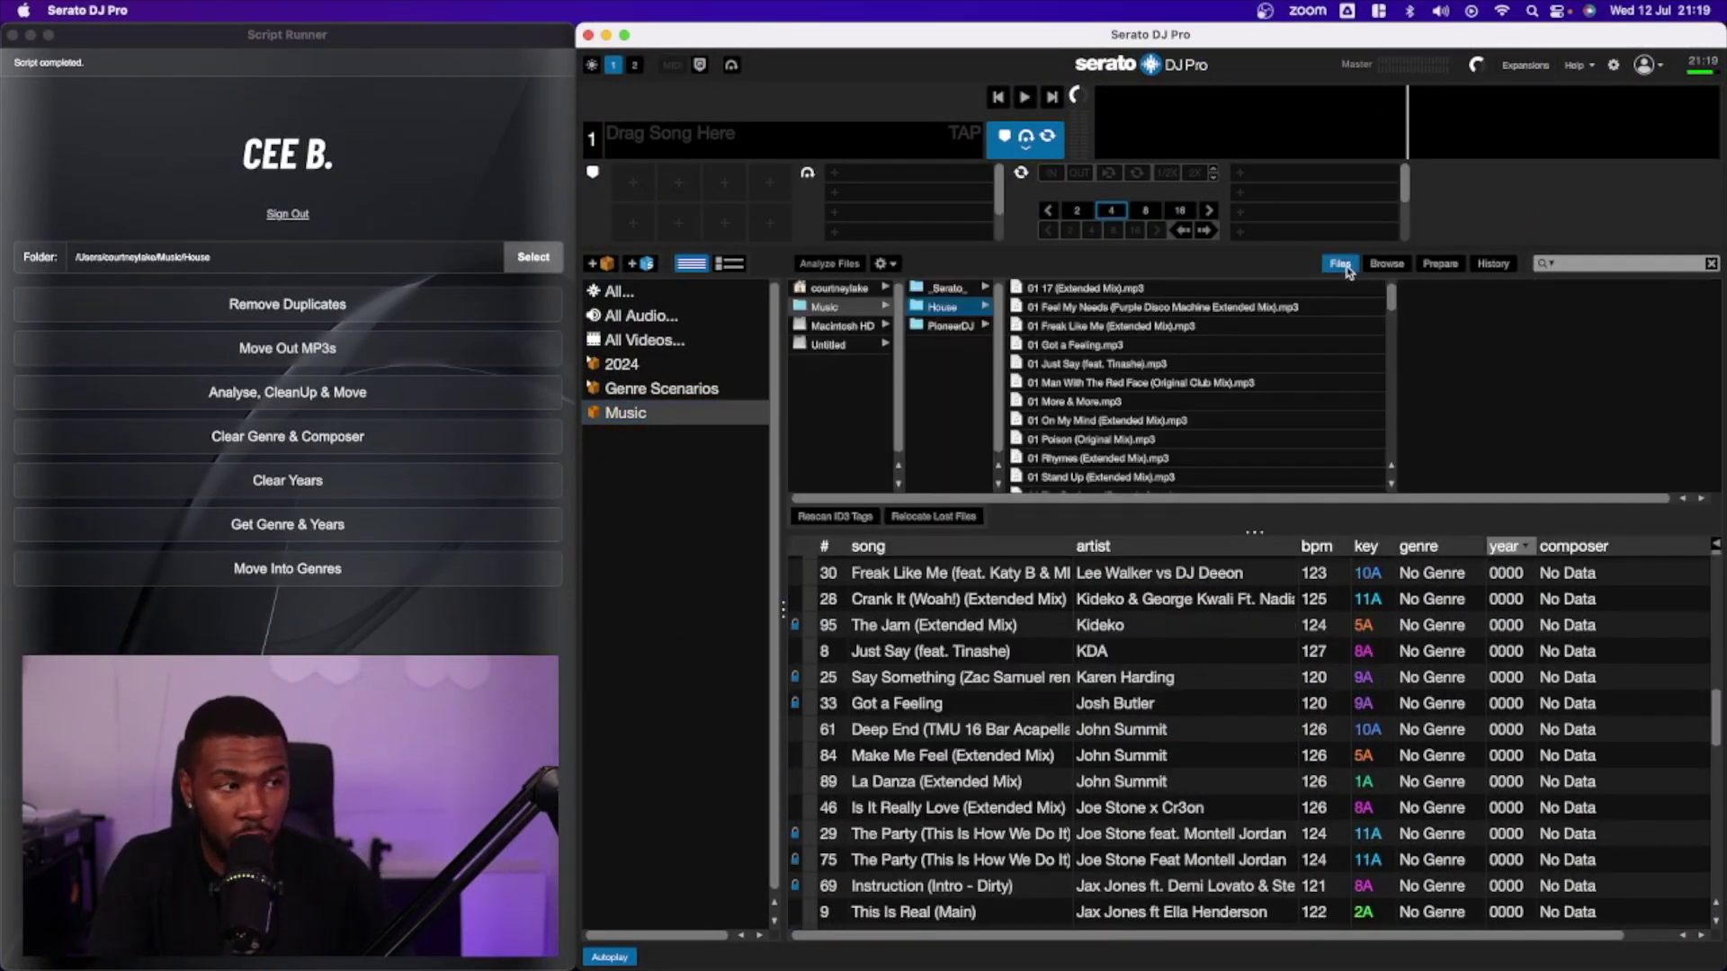
pyautogui.click(845, 520)
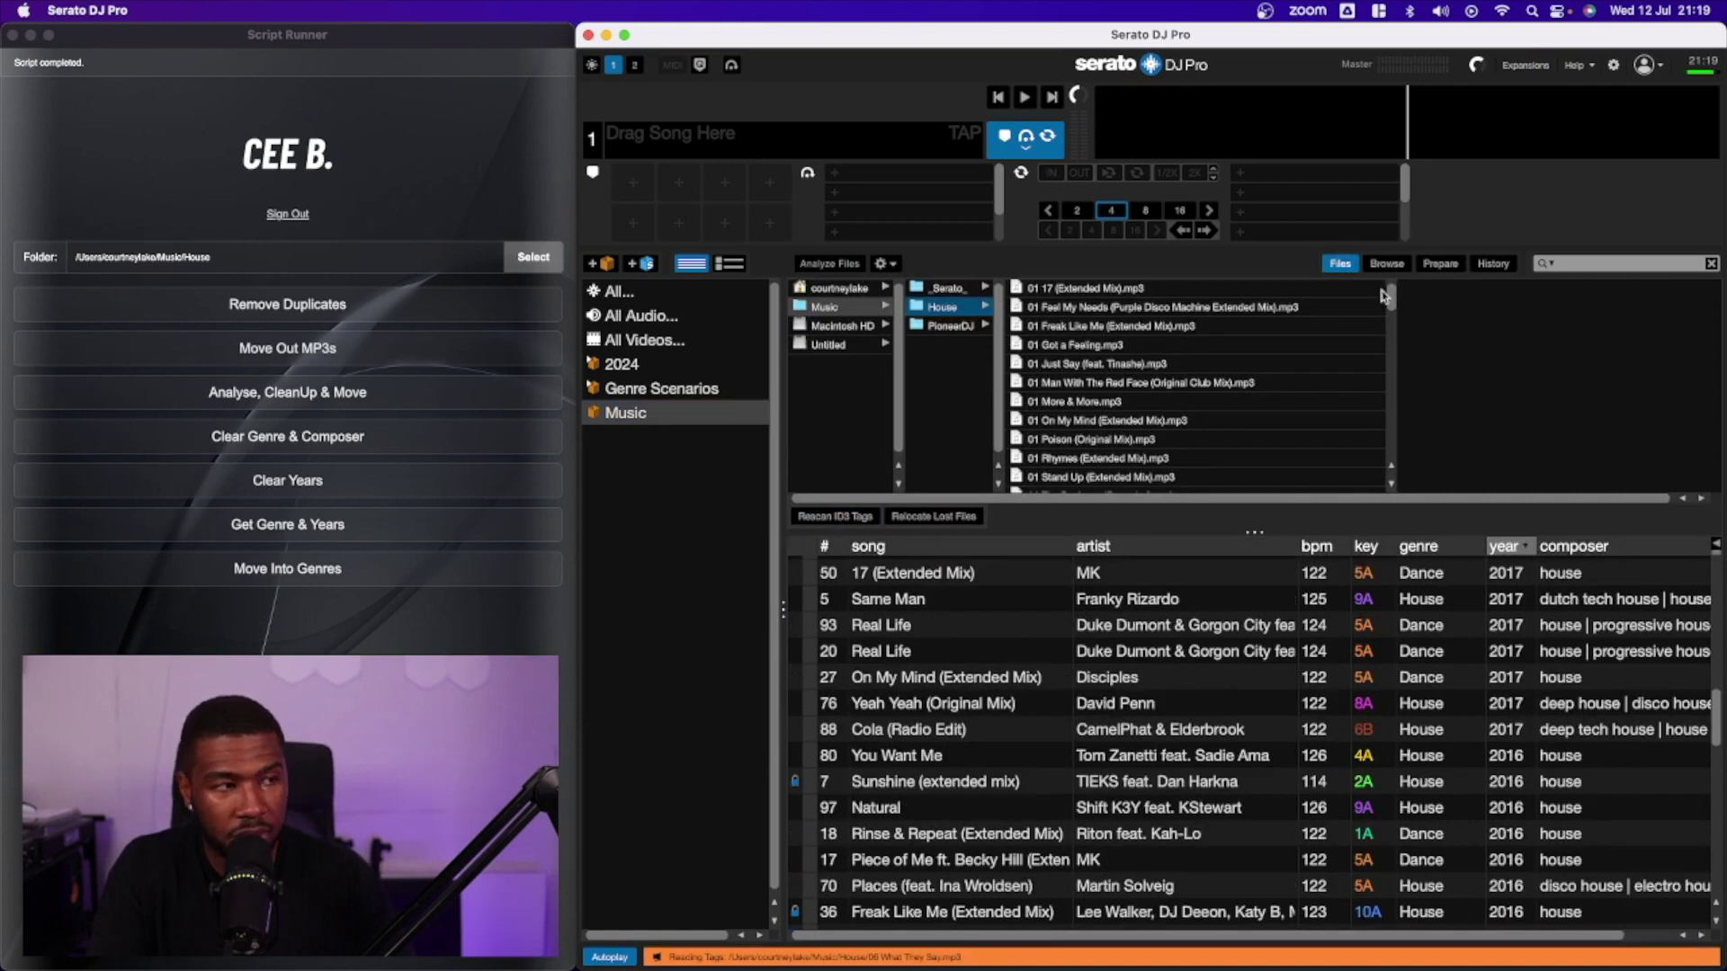
pyautogui.click(1340, 263)
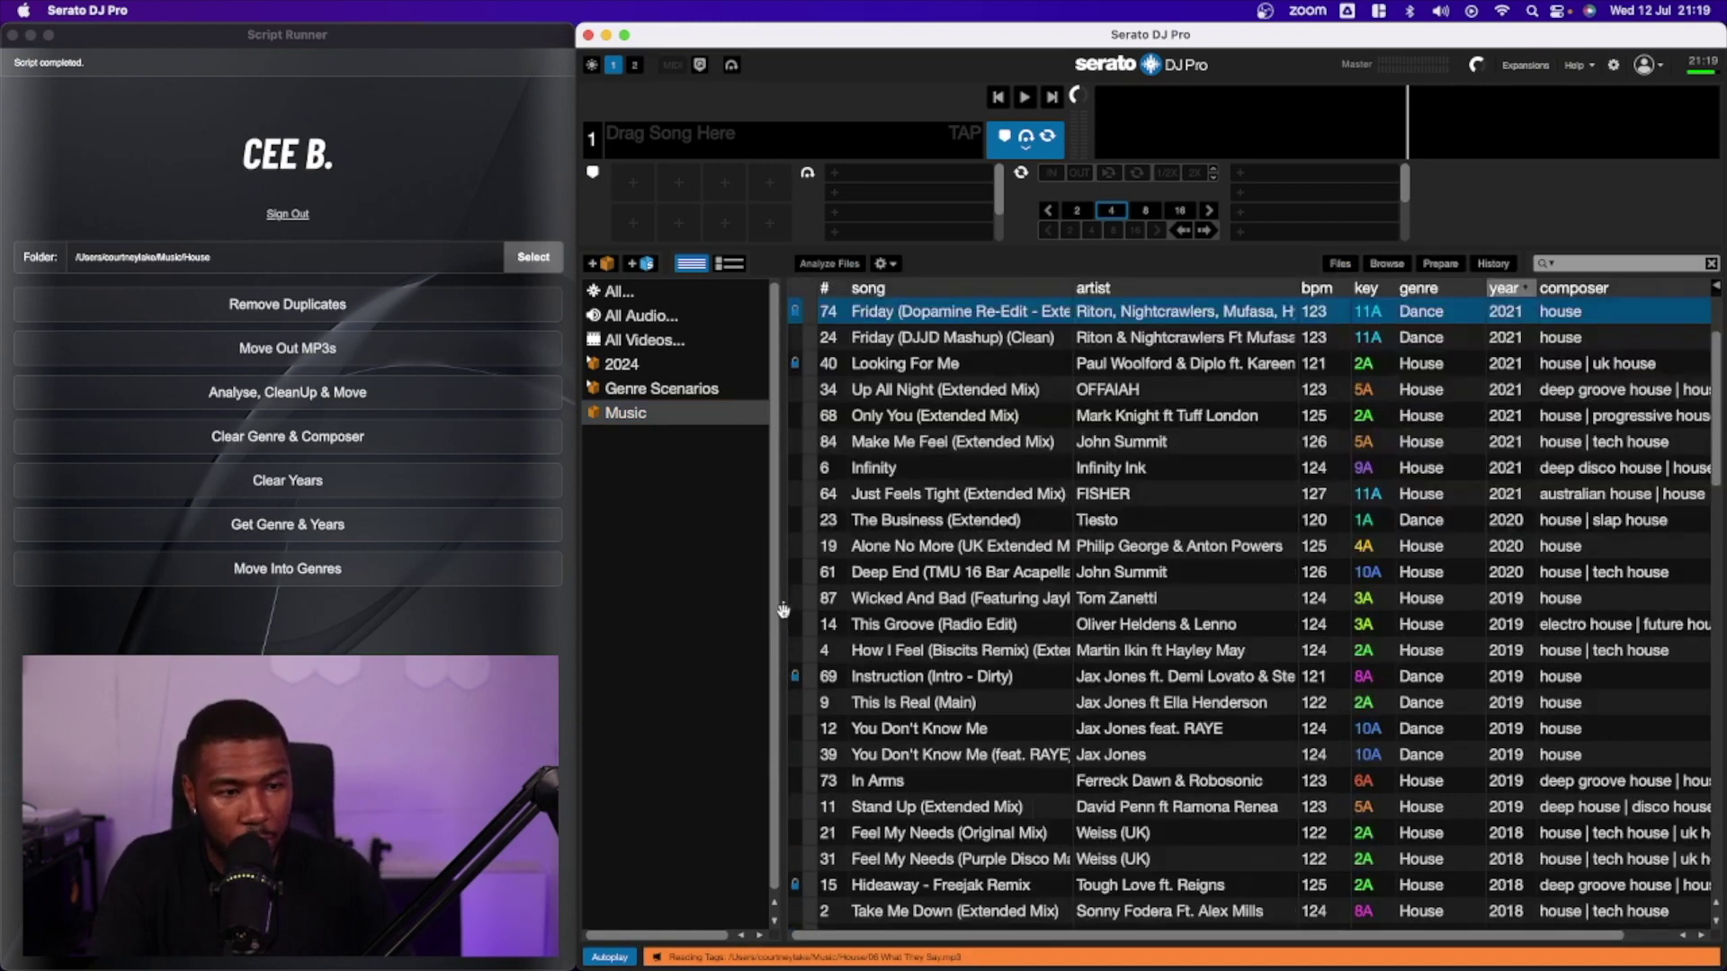
pyautogui.moveTo(784, 610); pyautogui.dragTo(667, 611)
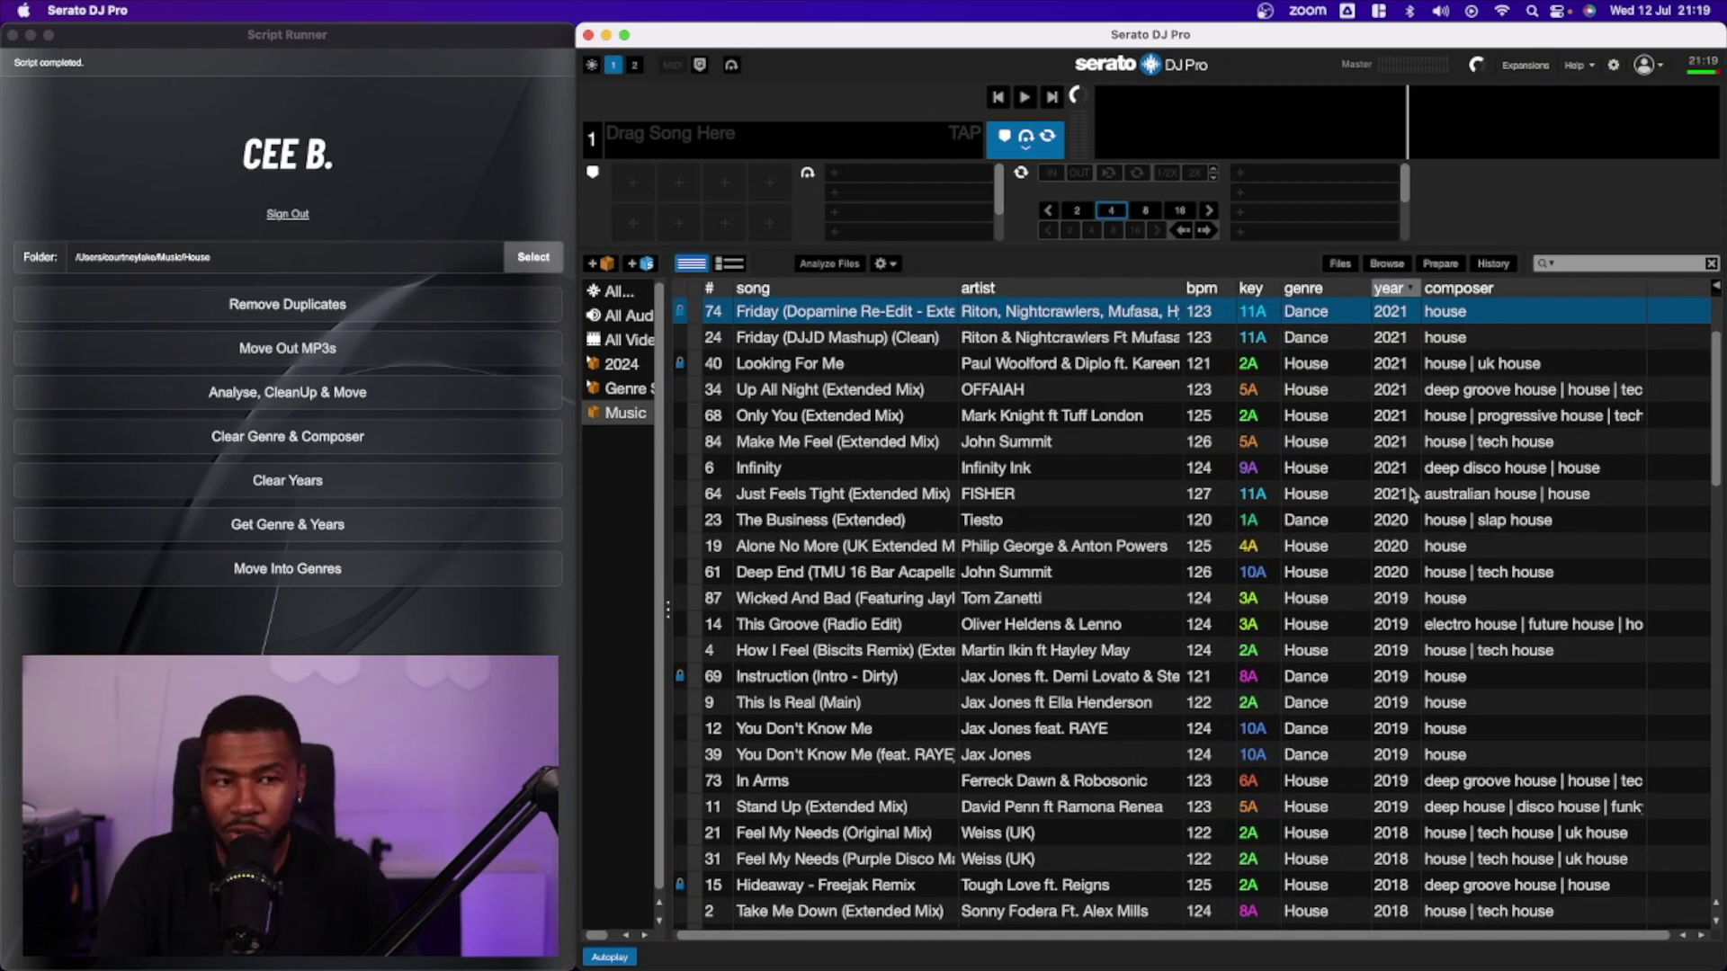